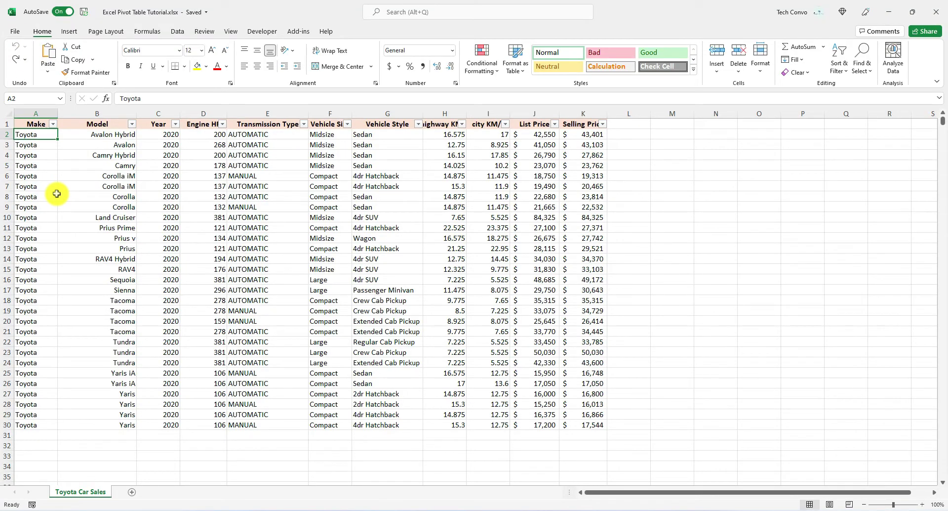
Examine the car sales column headers from Make through Selling Price and the data columns A to K
{"action": "left_click", "coordinate": [33, 125]}
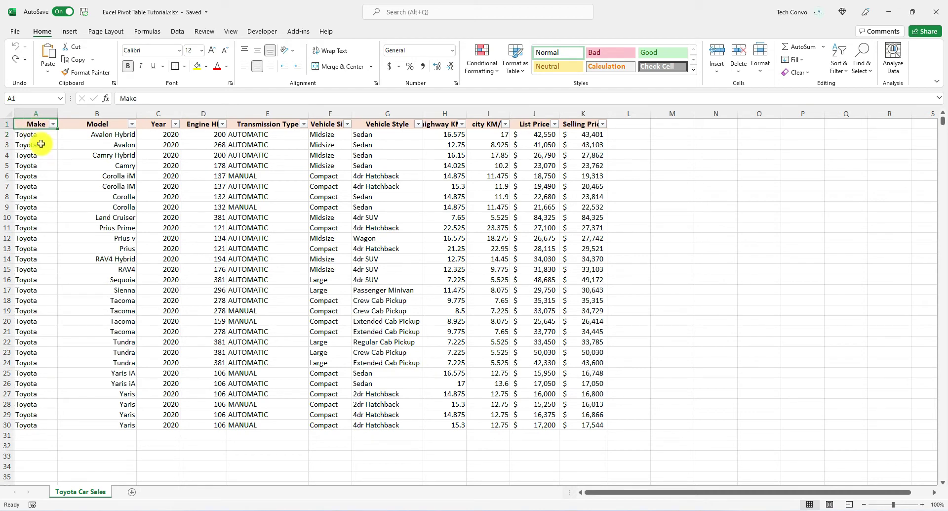
{"action": "left_click", "coordinate": [92, 124]}
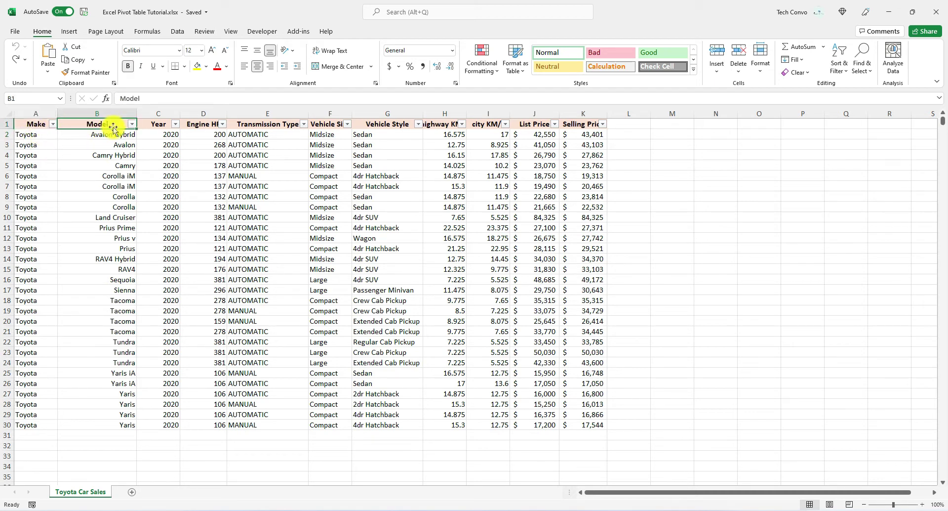
{"action": "left_click", "coordinate": [157, 126]}
{"action": "left_click", "coordinate": [198, 124]}
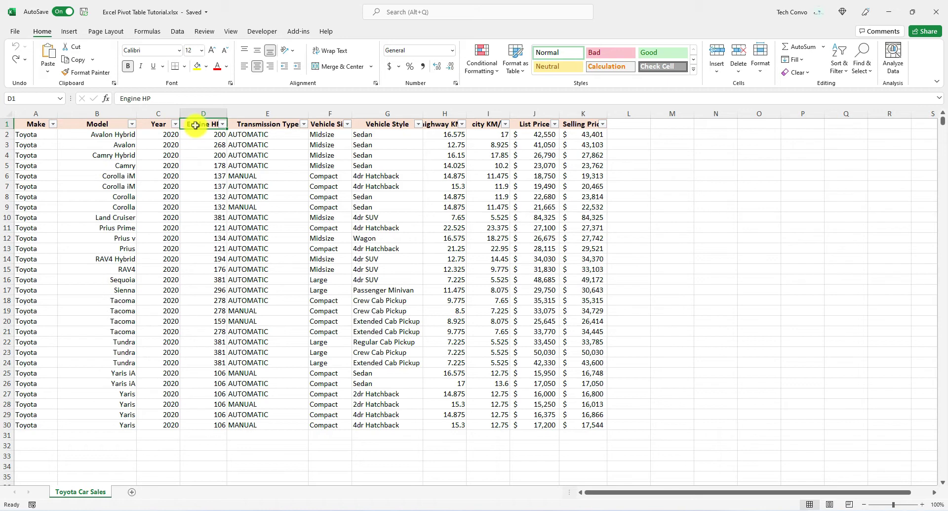
{"action": "left_click", "coordinate": [260, 124]}
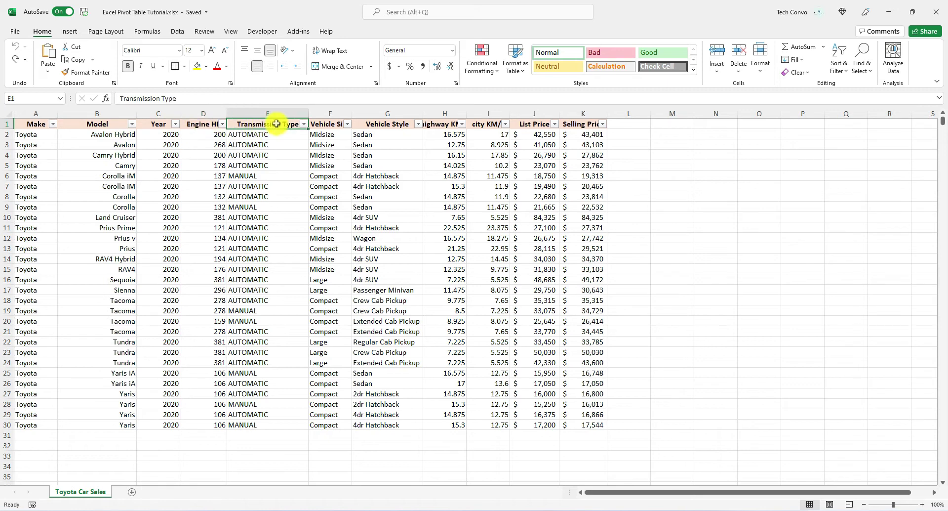
{"action": "left_click", "coordinate": [328, 124]}
{"action": "left_click", "coordinate": [398, 126]}
{"action": "left_click", "coordinate": [443, 124]}
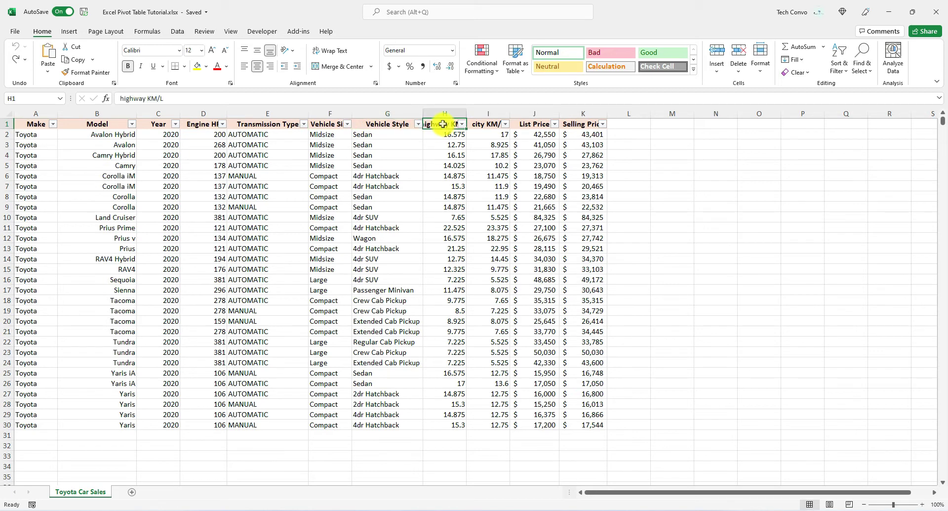
{"action": "left_click", "coordinate": [484, 127]}
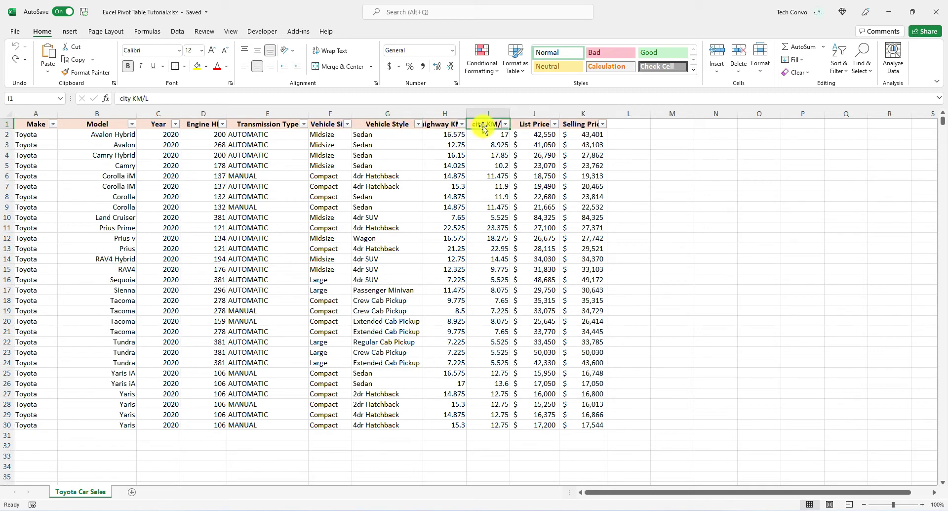
{"action": "left_click", "coordinate": [537, 128]}
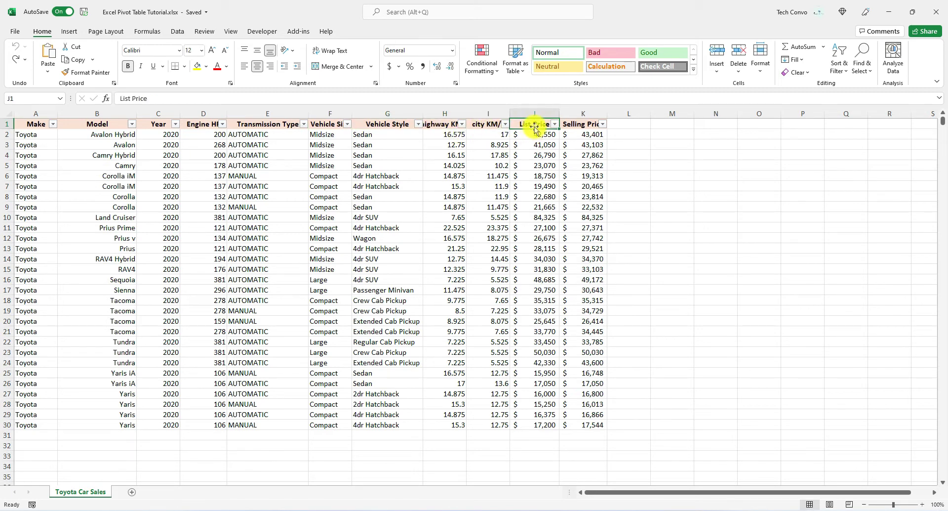
{"action": "left_click", "coordinate": [575, 127]}
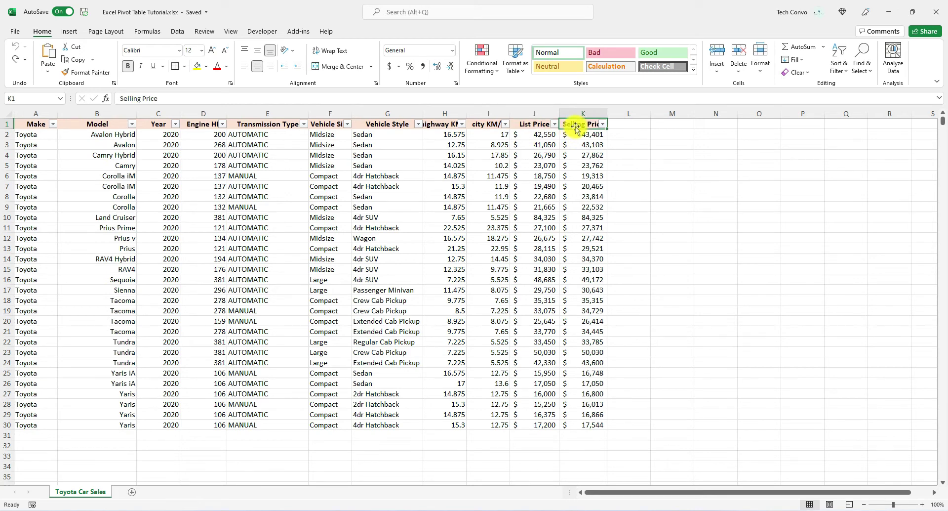
{"action": "left_click_drag", "start_coordinate": [36, 113], "coordinate": [572, 114]}
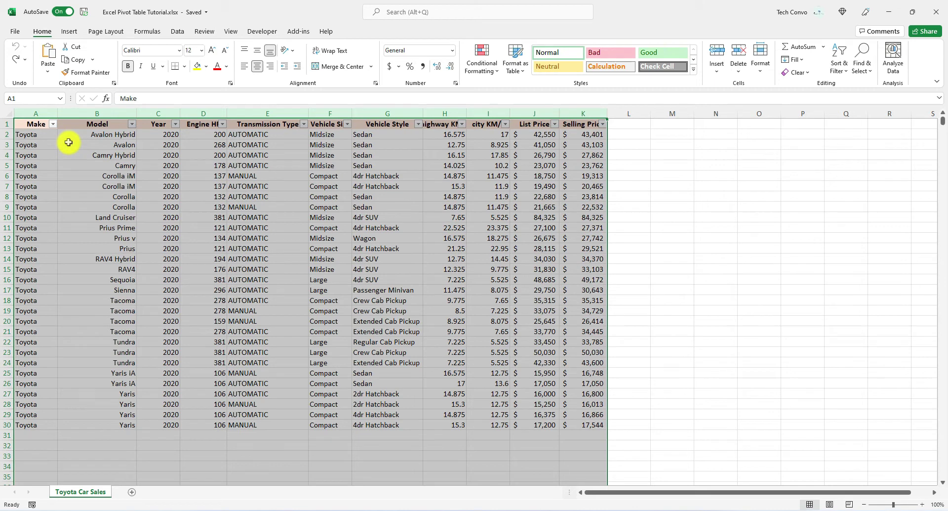
Format the range A1:K30 as a table with headers, using the Gold, Table Style Medium 5 style
{"action": "left_click", "coordinate": [30, 123]}
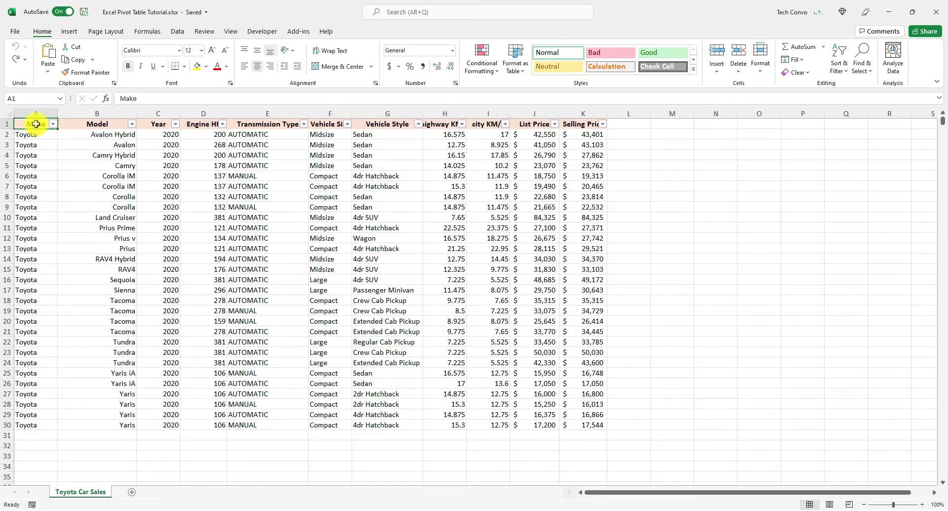
{"action": "scroll", "coordinate": [38, 124], "scroll_direction": "up", "scroll_amount": 1}
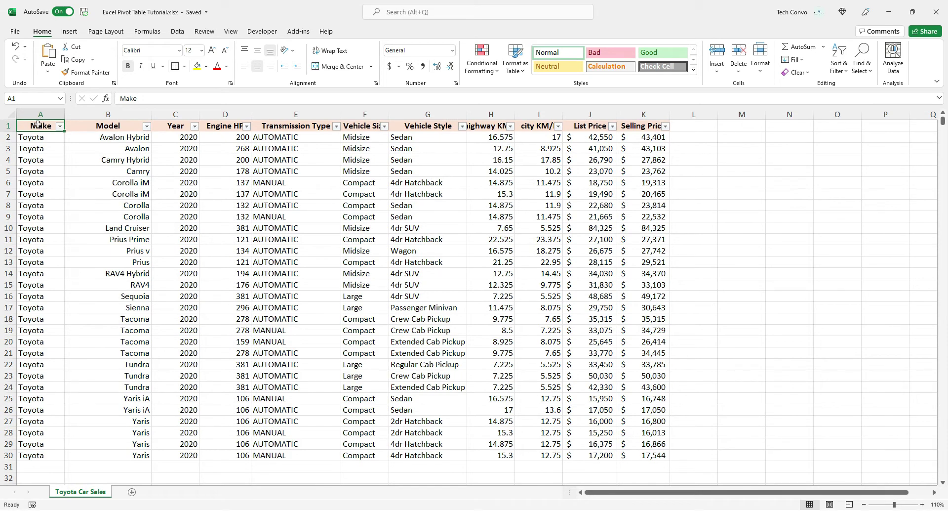
{"action": "left_click", "coordinate": [38, 125]}
{"action": "left_click_drag", "start_coordinate": [37, 126], "coordinate": [640, 455]}
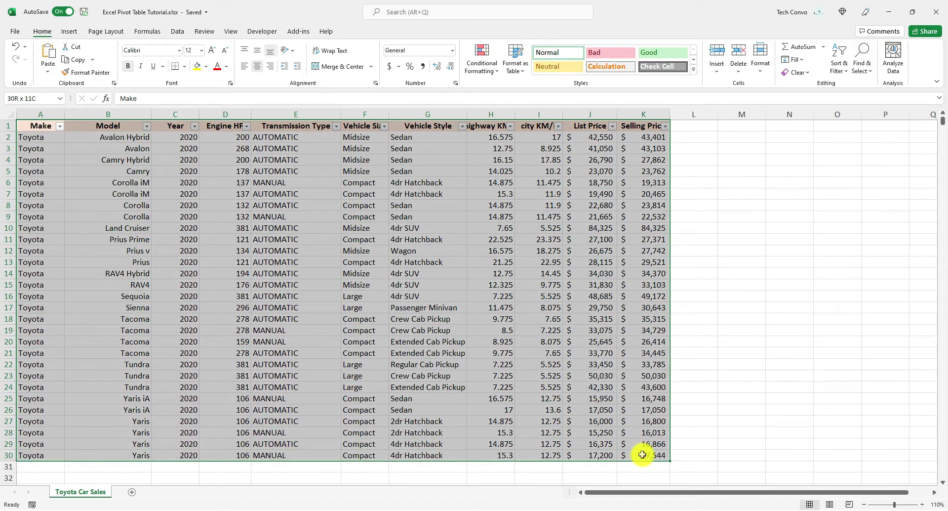
{"action": "left_click", "coordinate": [519, 74]}
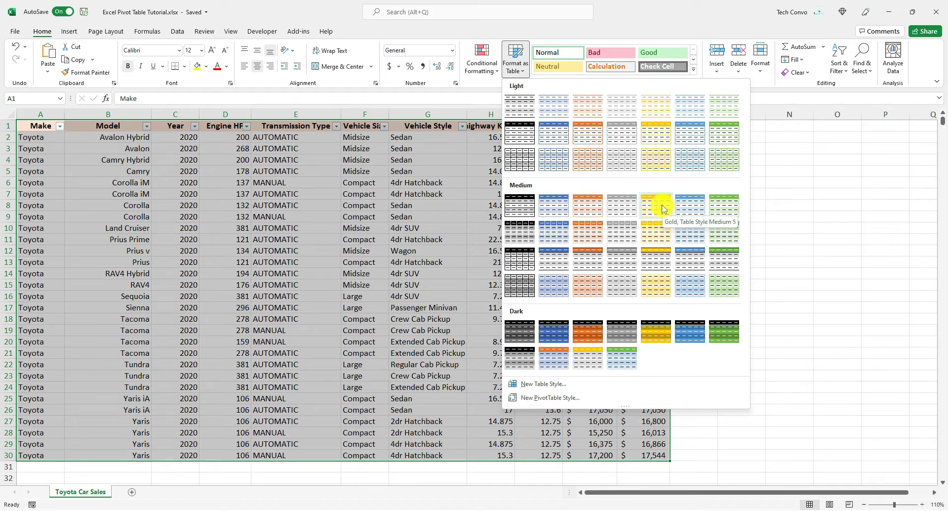
{"action": "left_click", "coordinate": [663, 208]}
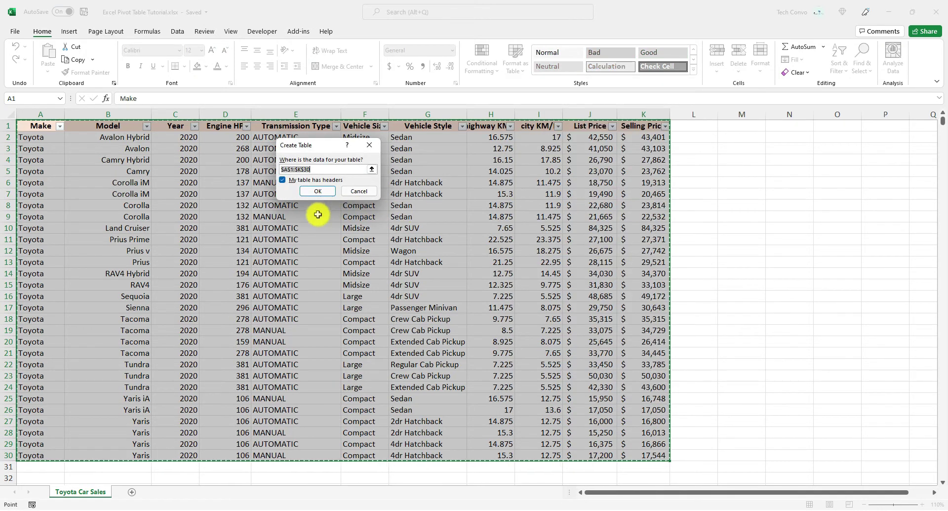
{"action": "left_click", "coordinate": [315, 195]}
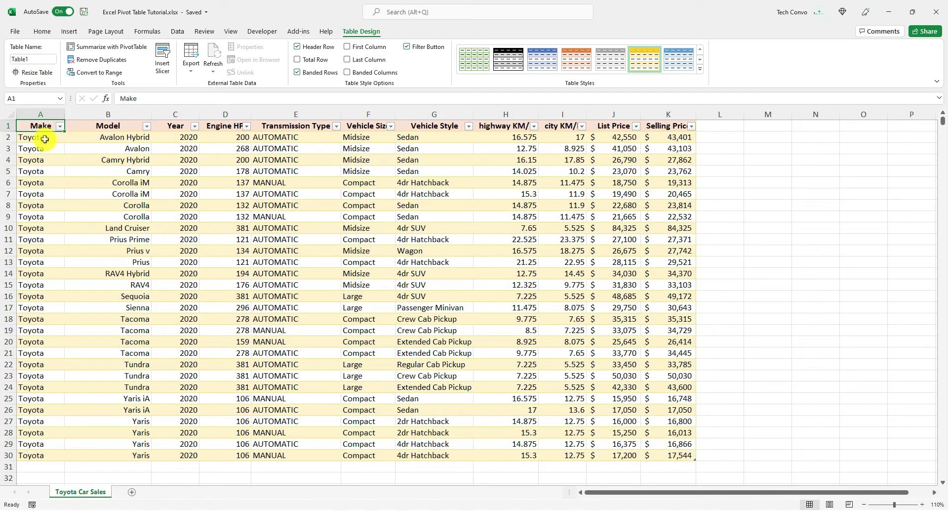
Preview the recommended PivotTables for the car sales table, including selling price by vehicle size and highway KM/L, without inserting one
{"action": "left_click", "coordinate": [104, 150]}
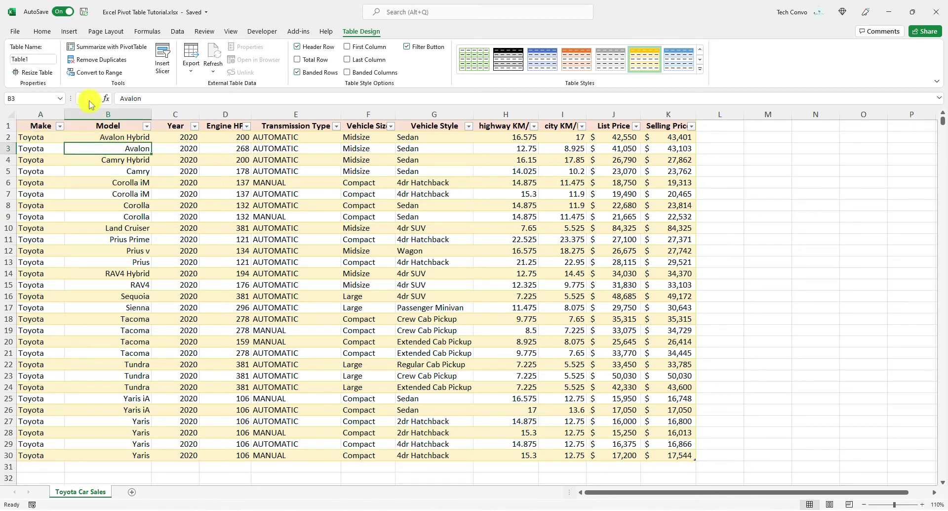
{"action": "left_click", "coordinate": [71, 34]}
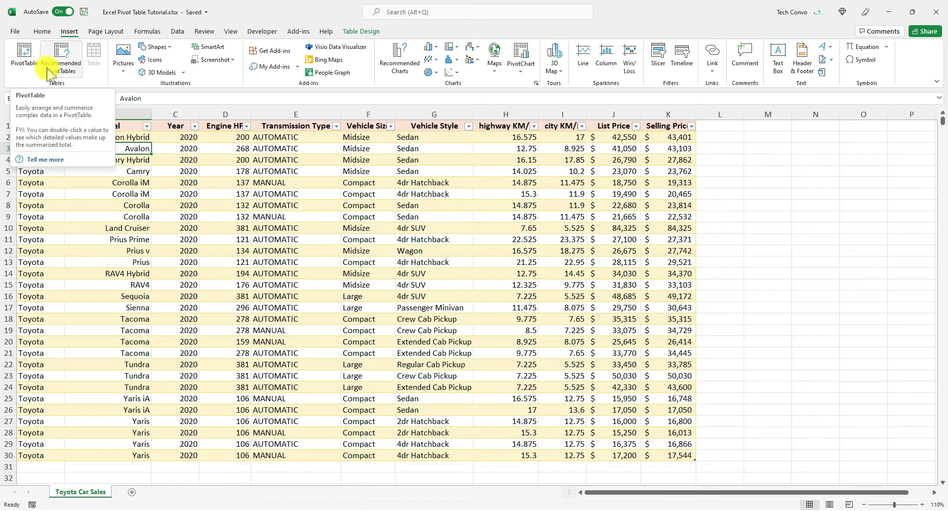
{"action": "left_click", "coordinate": [77, 74]}
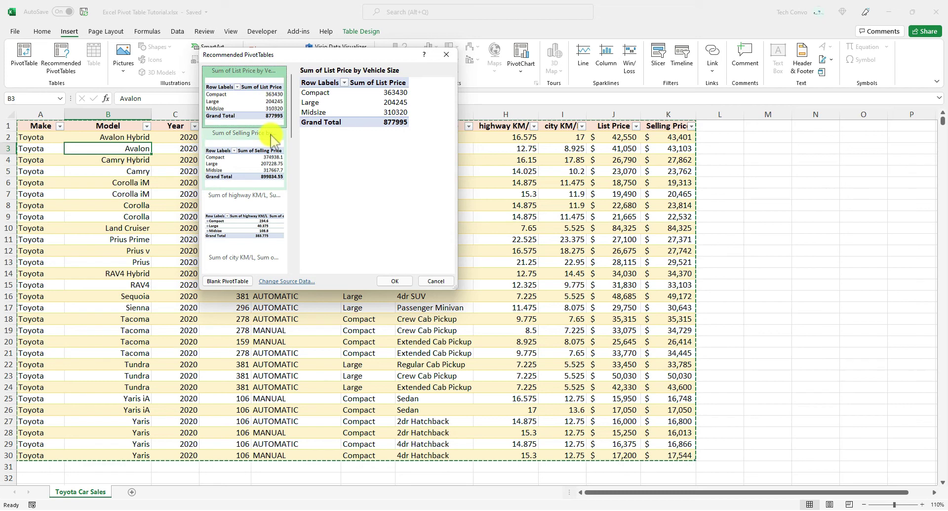
{"action": "left_click", "coordinate": [257, 152]}
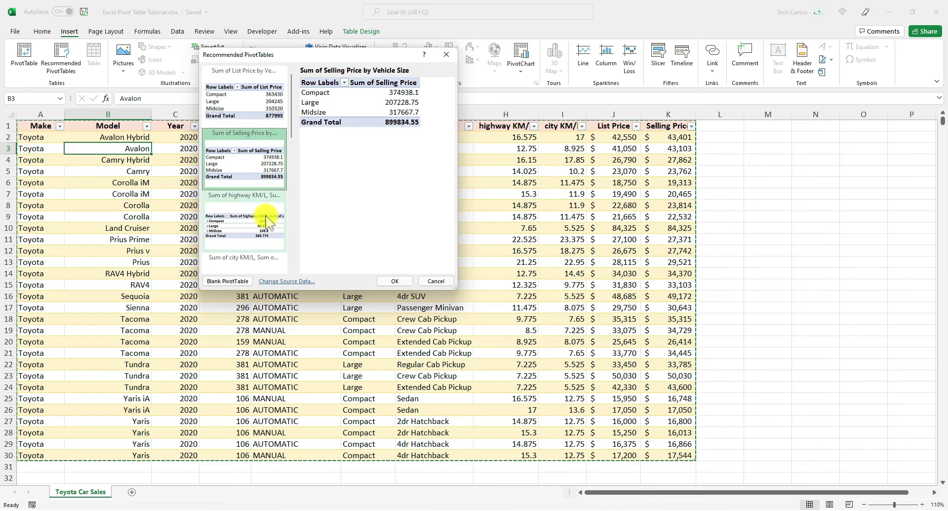
{"action": "left_click", "coordinate": [255, 227]}
{"action": "scroll", "coordinate": [255, 228], "scroll_direction": "down", "scroll_amount": 3}
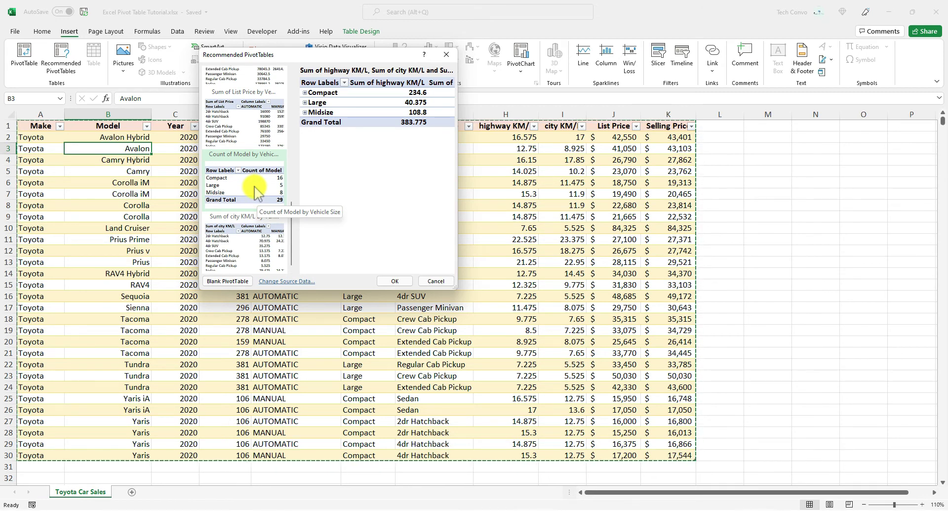
{"action": "scroll", "coordinate": [255, 191], "scroll_direction": "up", "scroll_amount": 5}
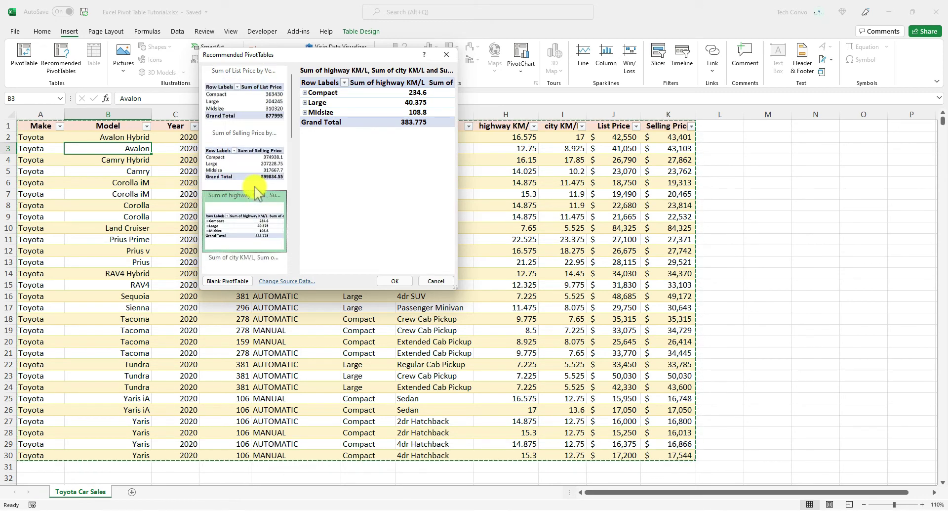
{"action": "left_click", "coordinate": [437, 281]}
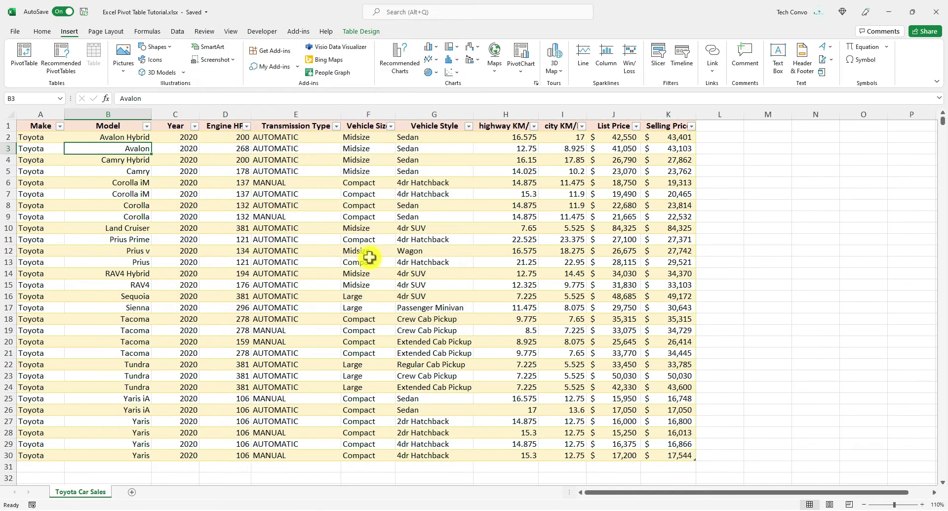
Create a blank PivotTable from Table1 on a new worksheet
{"action": "left_click", "coordinate": [27, 62]}
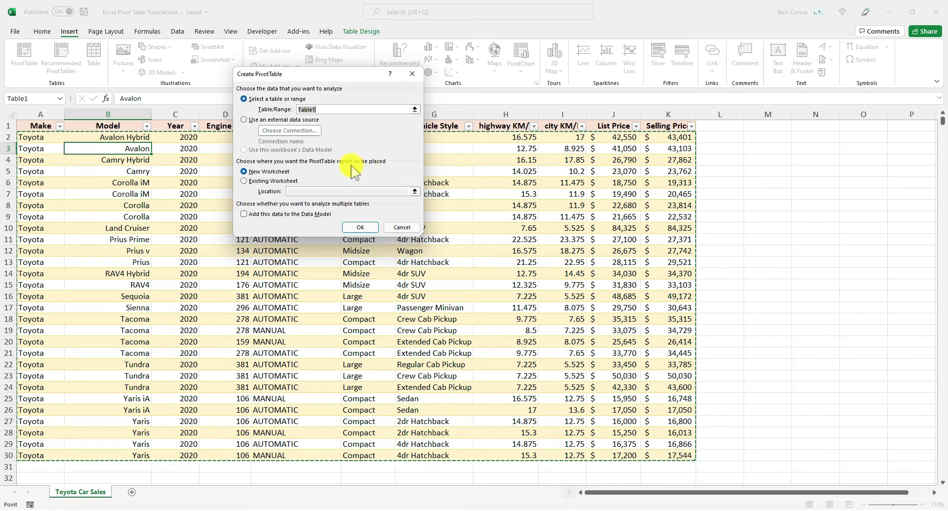
{"action": "left_click", "coordinate": [263, 182]}
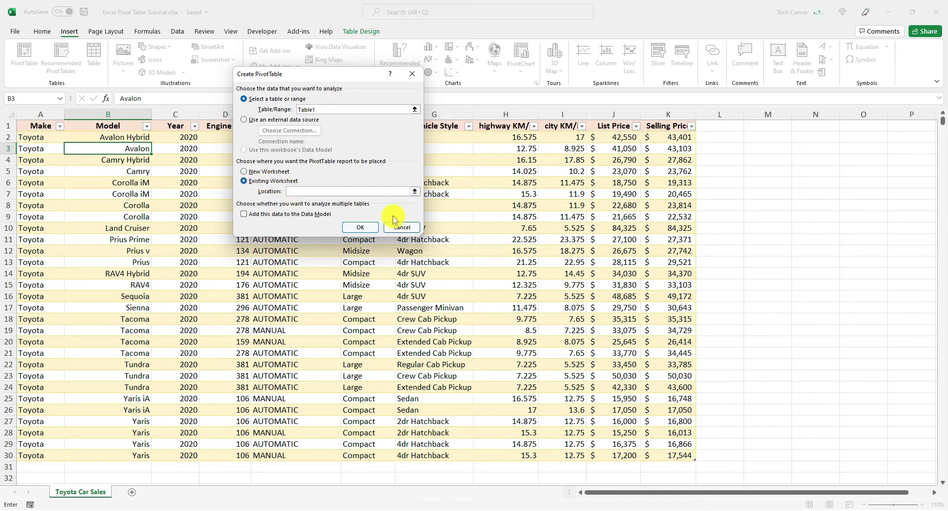
{"action": "left_click_drag", "start_coordinate": [746, 137], "coordinate": [897, 228]}
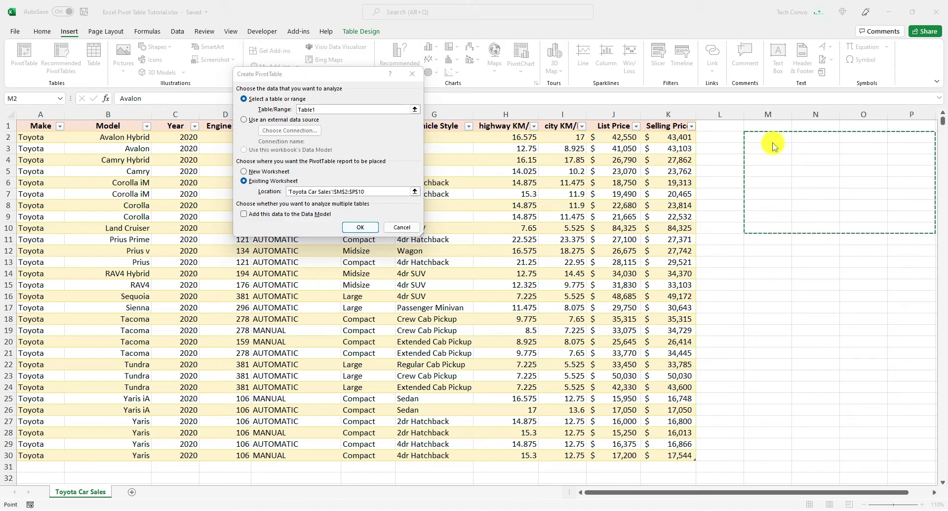
{"action": "left_click", "coordinate": [260, 176]}
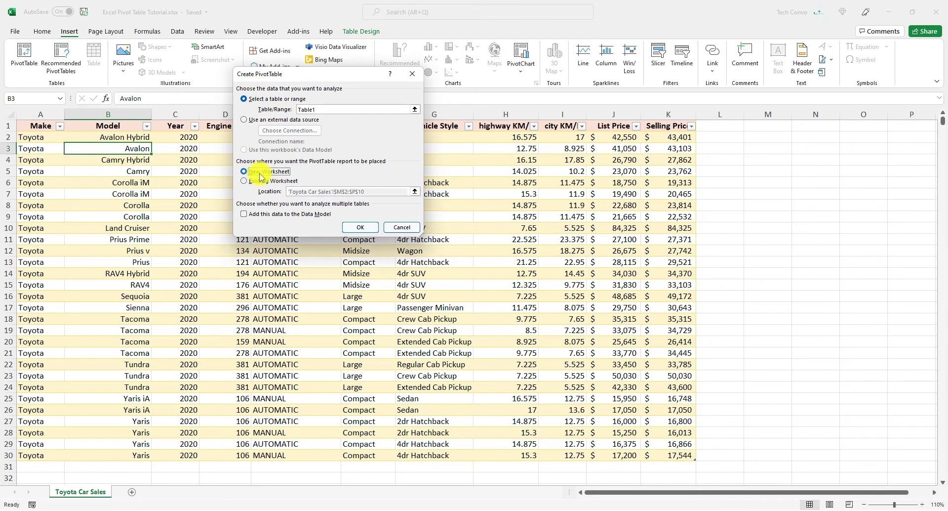
{"action": "left_click", "coordinate": [359, 227]}
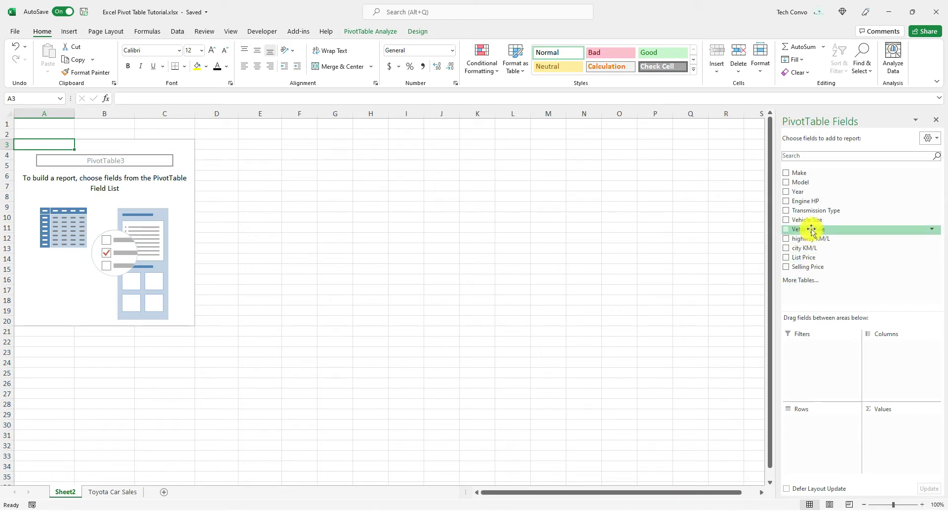
Build the PivotTable with Vehicle Style as rows and the count of Make as values
{"action": "left_click_drag", "start_coordinate": [812, 230], "coordinate": [814, 423]}
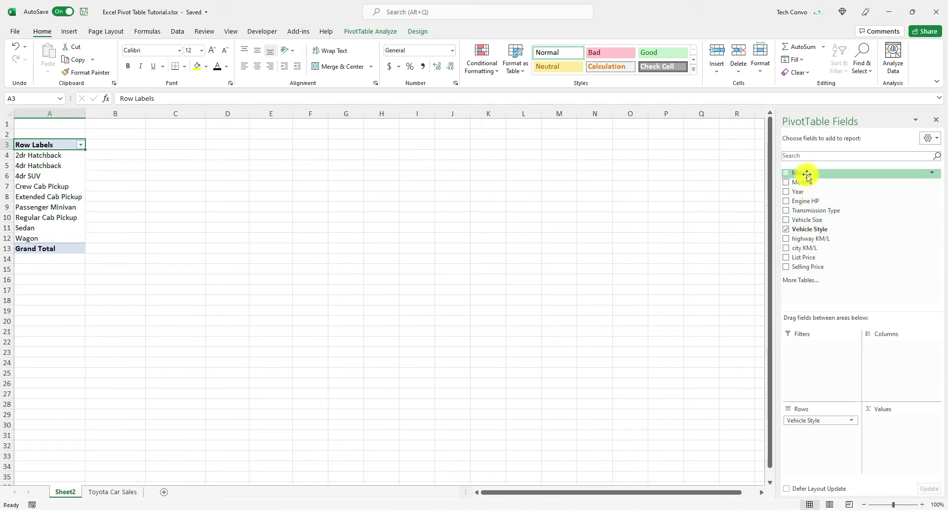
{"action": "left_click_drag", "start_coordinate": [807, 173], "coordinate": [891, 426]}
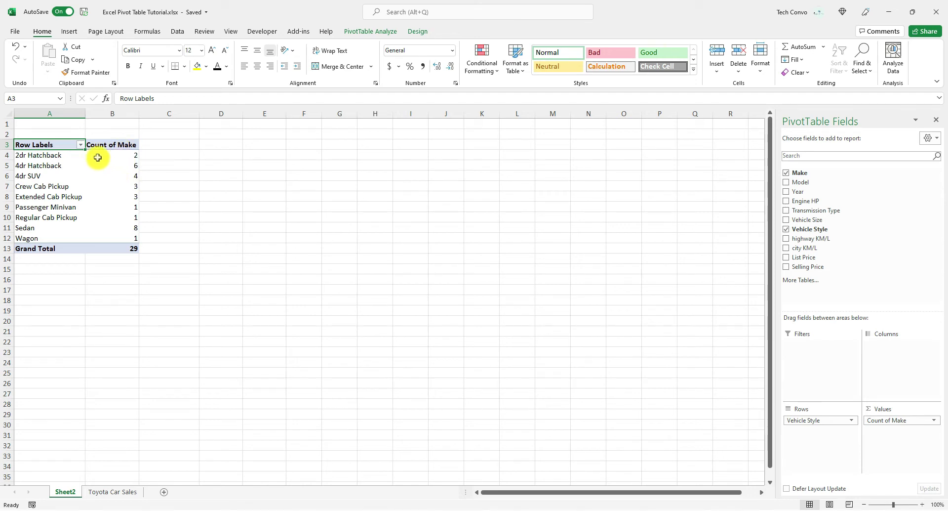
{"action": "left_click", "coordinate": [103, 249]}
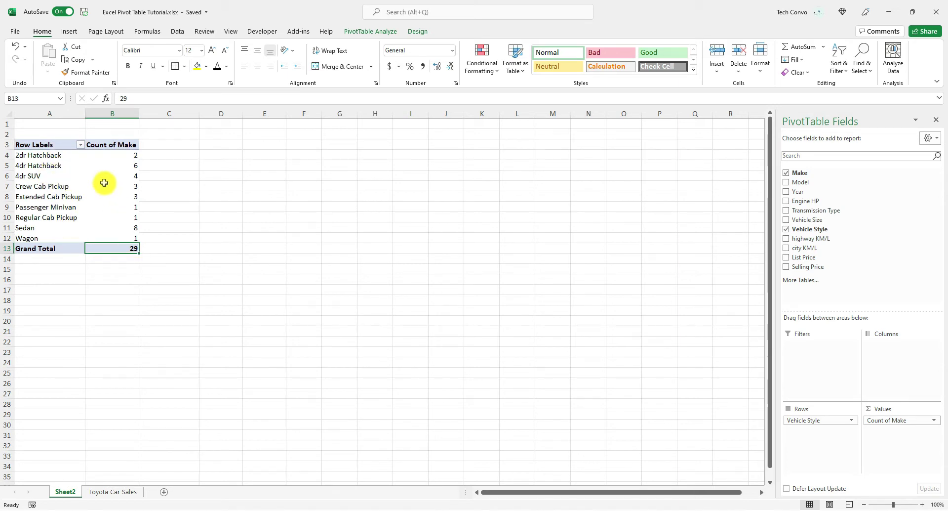
Sort the PivotTable's vehicle styles by Count of Make from largest to smallest
{"action": "left_click", "coordinate": [113, 158]}
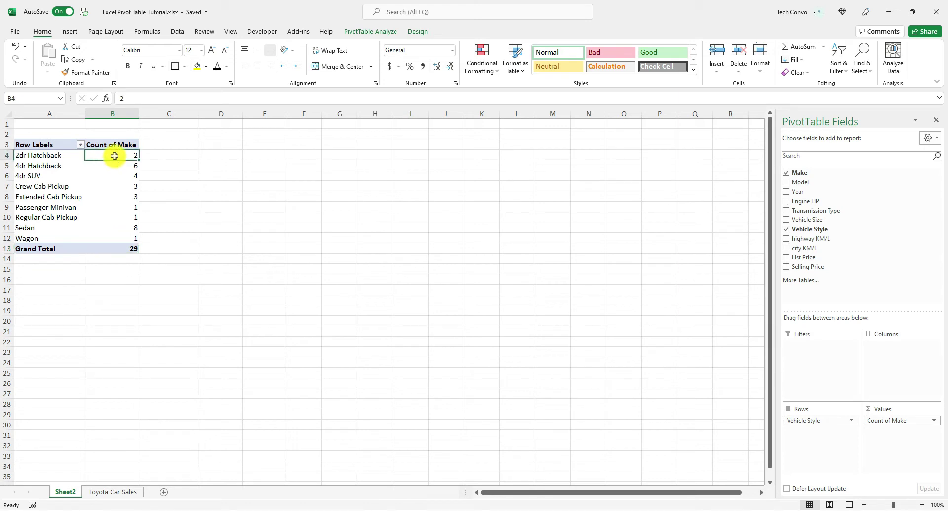
{"action": "right_click", "coordinate": [114, 156]}
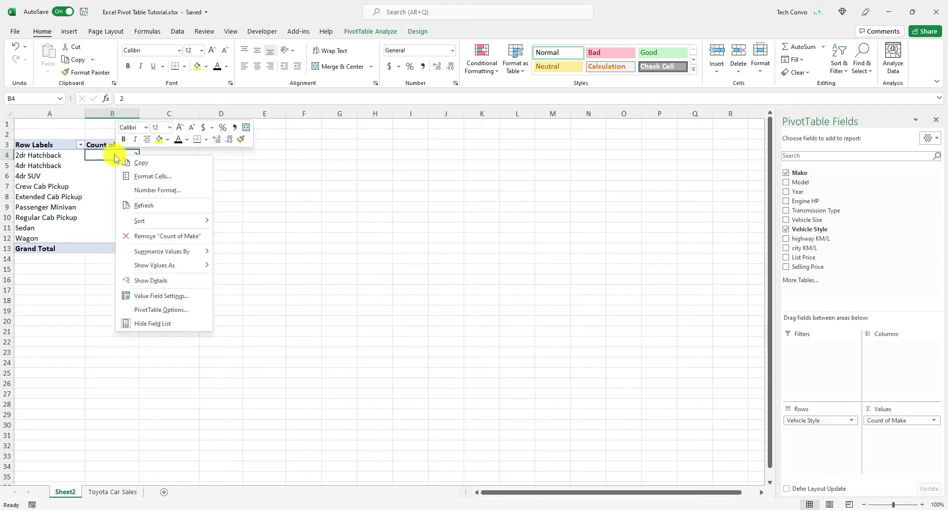
{"action": "mouse_move", "coordinate": [137, 226]}
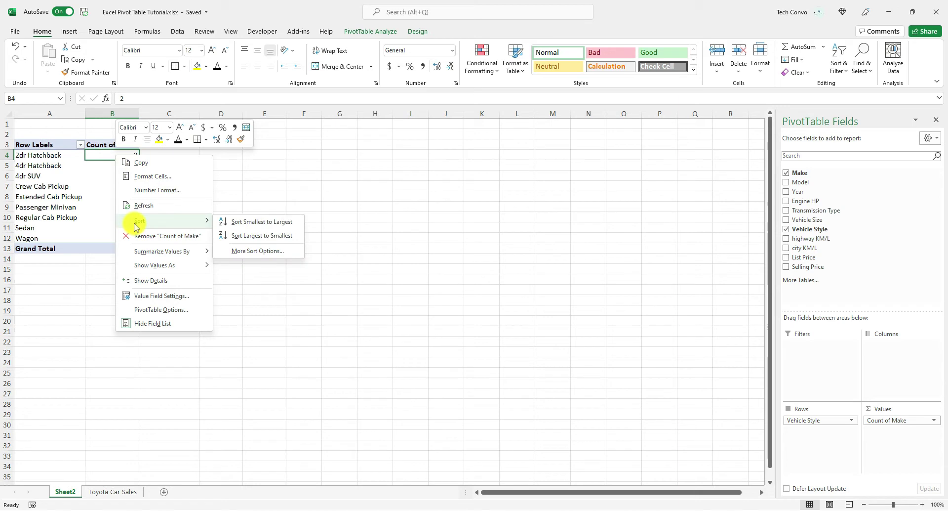
{"action": "left_click", "coordinate": [234, 237]}
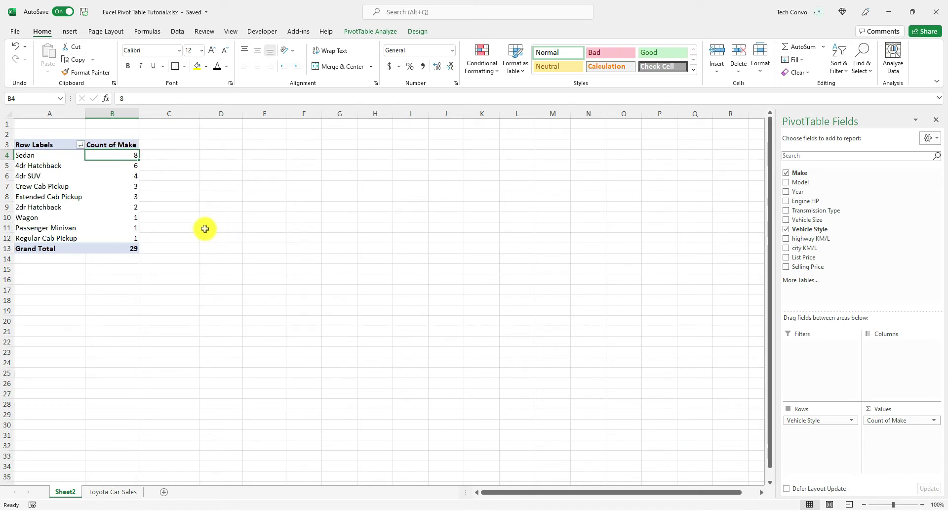
{"action": "left_click", "coordinate": [33, 156]}
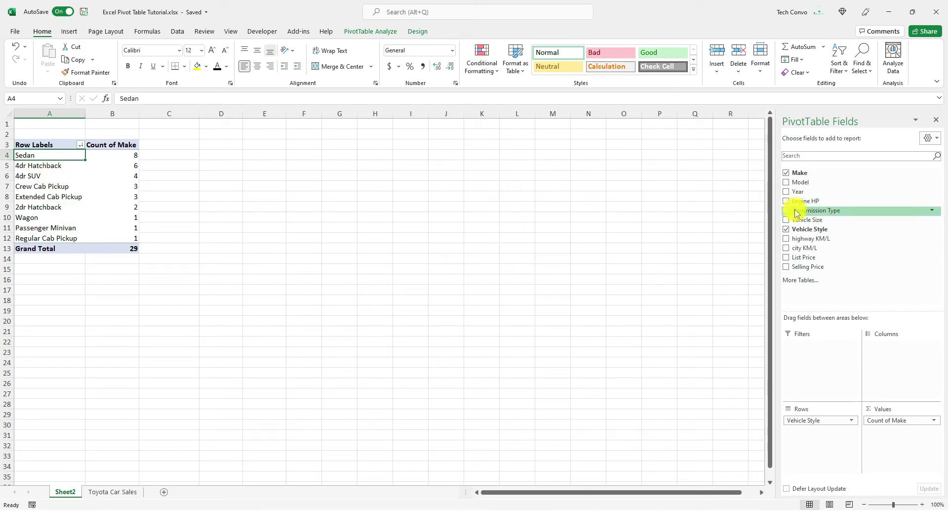
Add Transmission Type to the PivotTable rows beneath Vehicle Style and check the Sedan counts
{"action": "left_click_drag", "start_coordinate": [844, 211], "coordinate": [824, 435]}
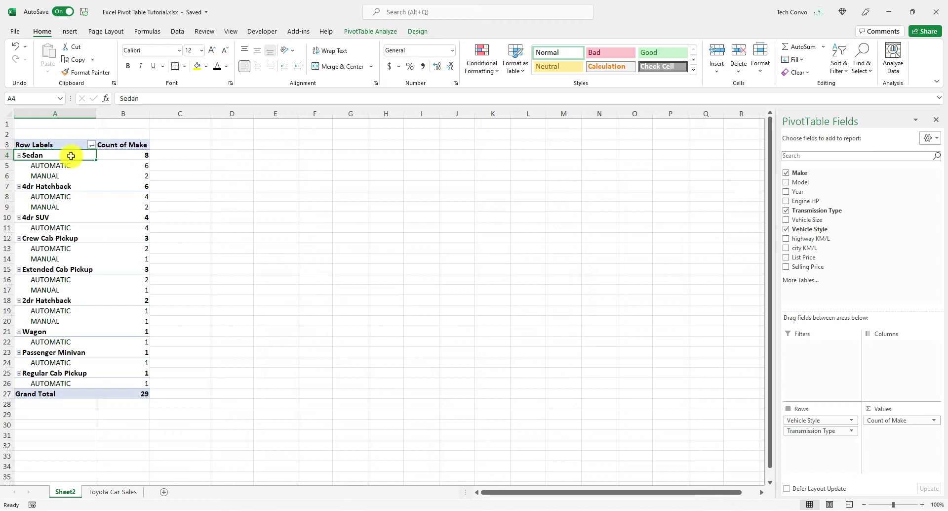
{"action": "left_click", "coordinate": [128, 154]}
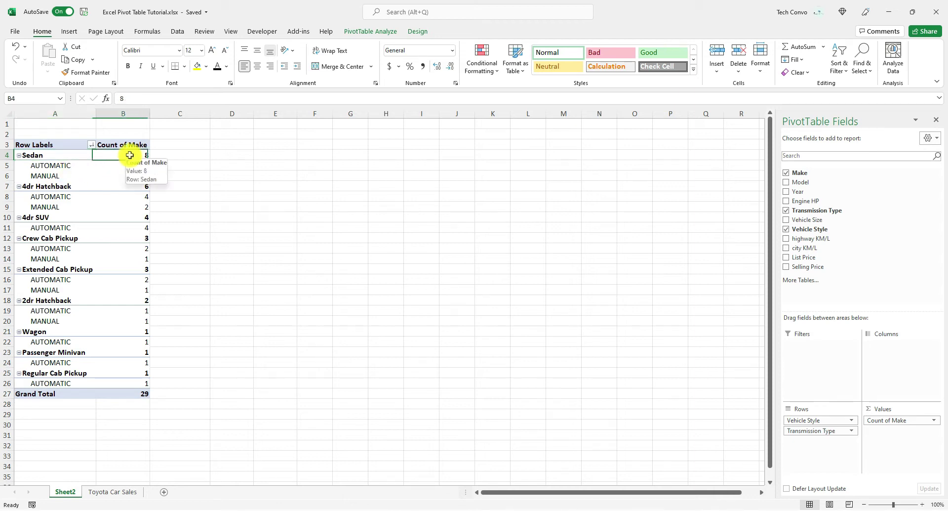
{"action": "left_click", "coordinate": [133, 167]}
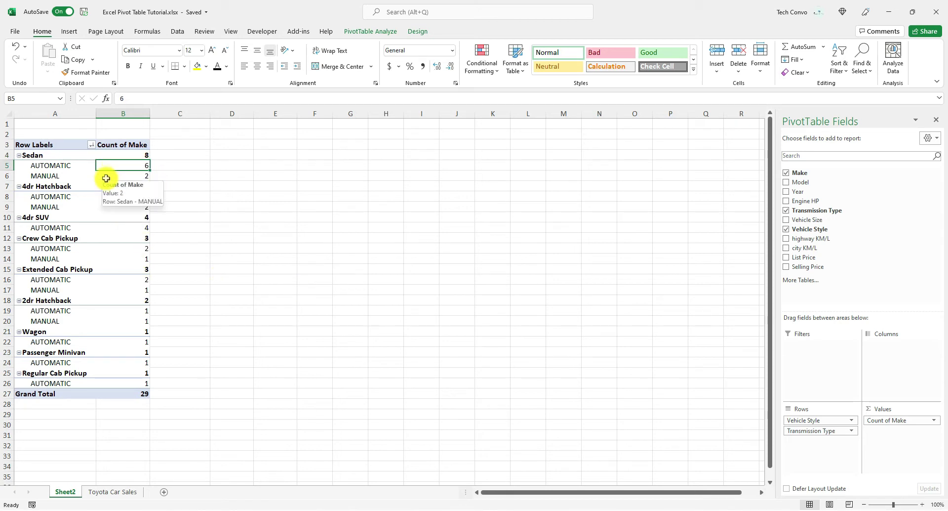
Collapse the entire Vehicle Style field, then remove Transmission Type from the PivotTable rows
{"action": "left_click", "coordinate": [20, 156]}
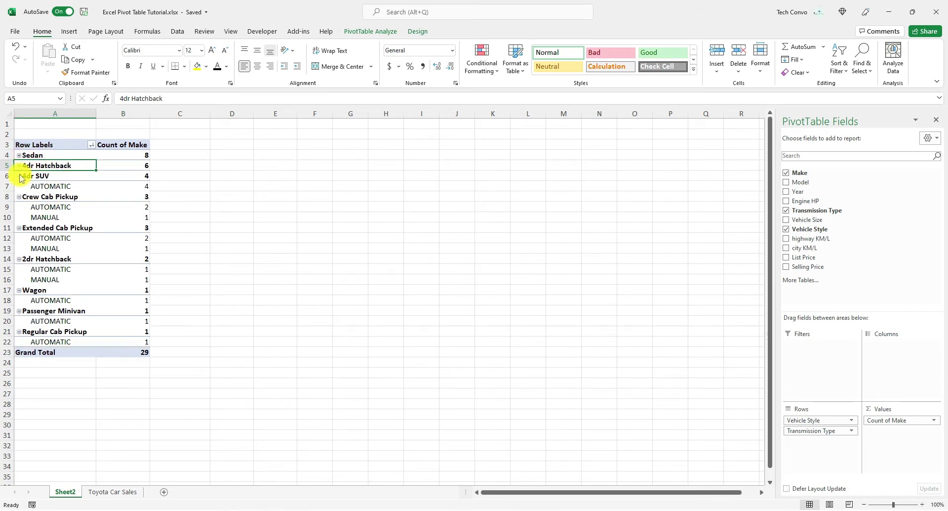
{"action": "left_click", "coordinate": [20, 177]}
{"action": "right_click", "coordinate": [25, 186]}
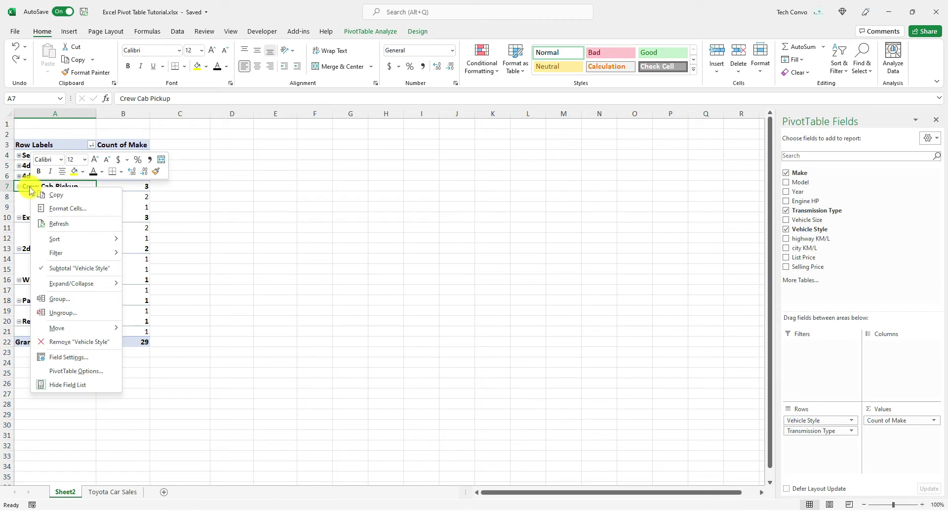
{"action": "mouse_move", "coordinate": [71, 283]}
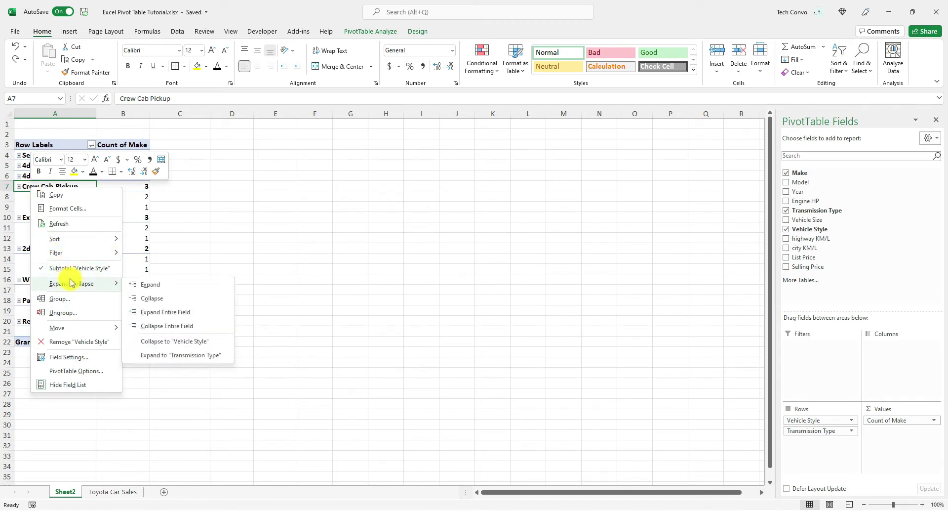
{"action": "left_click", "coordinate": [182, 326]}
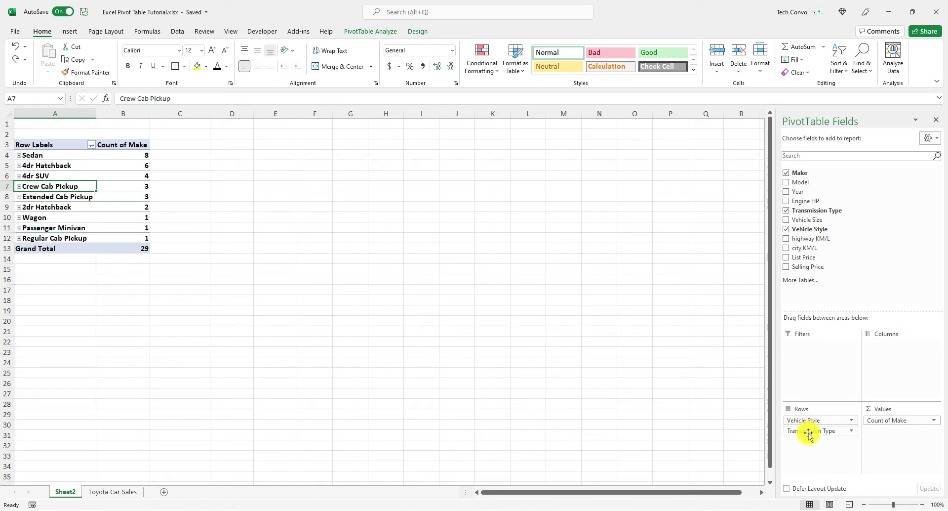
{"action": "left_click_drag", "start_coordinate": [808, 434], "coordinate": [624, 396]}
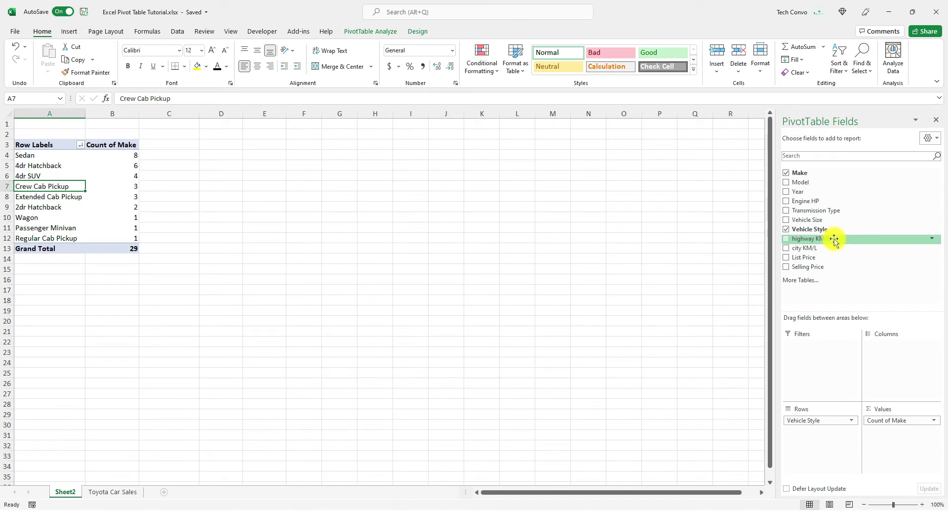
Add highway KM/L to the PivotTable values and summarize it by Average
{"action": "left_click_drag", "start_coordinate": [822, 242], "coordinate": [896, 437]}
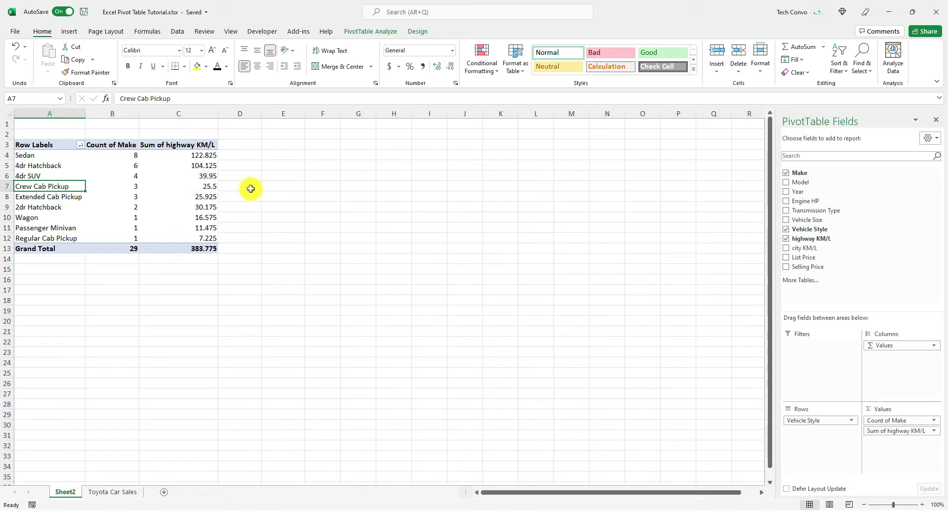
{"action": "left_click", "coordinate": [205, 157]}
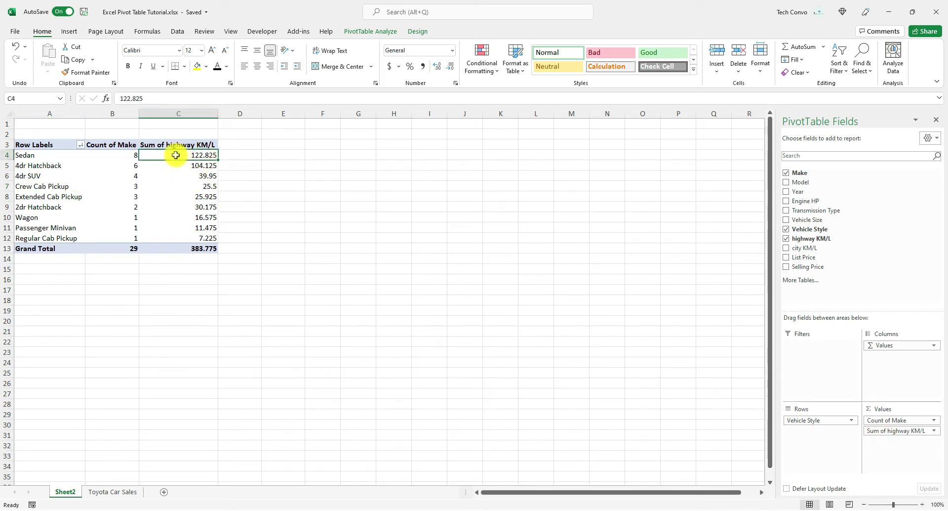
{"action": "left_click", "coordinate": [935, 431]}
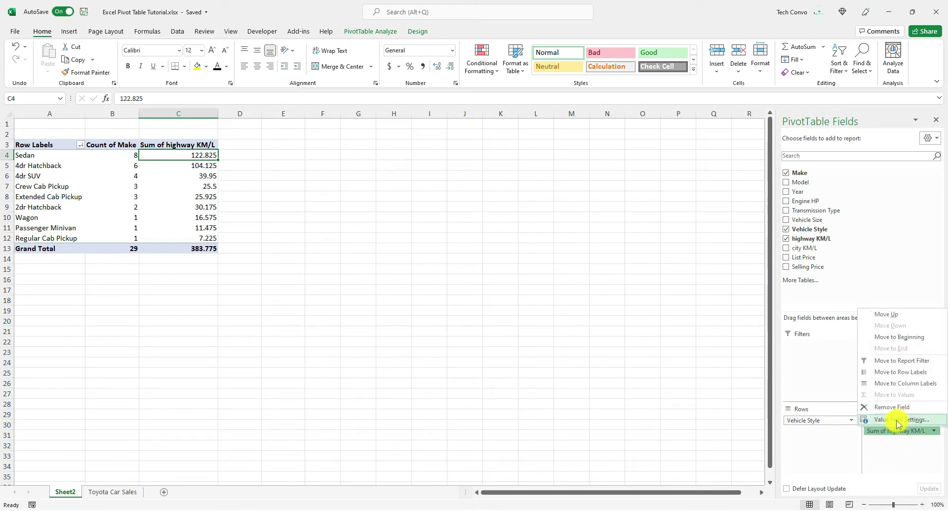
{"action": "left_click", "coordinate": [899, 420]}
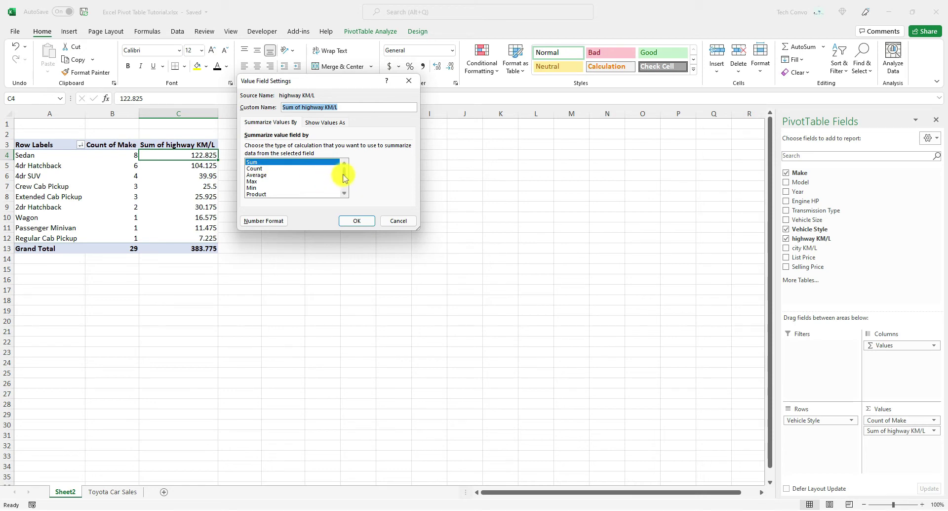
{"action": "mouse_move", "coordinate": [345, 178]}
{"action": "left_mouse_down"}
{"action": "mouse_move", "coordinate": [344, 187]}
{"action": "mouse_move", "coordinate": [341, 169]}
{"action": "left_mouse_up"}
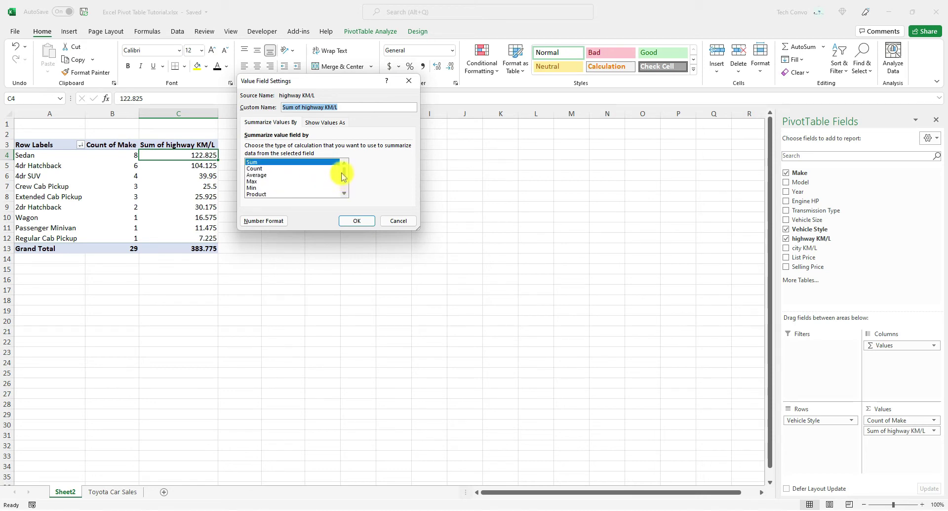
{"action": "left_click", "coordinate": [258, 175]}
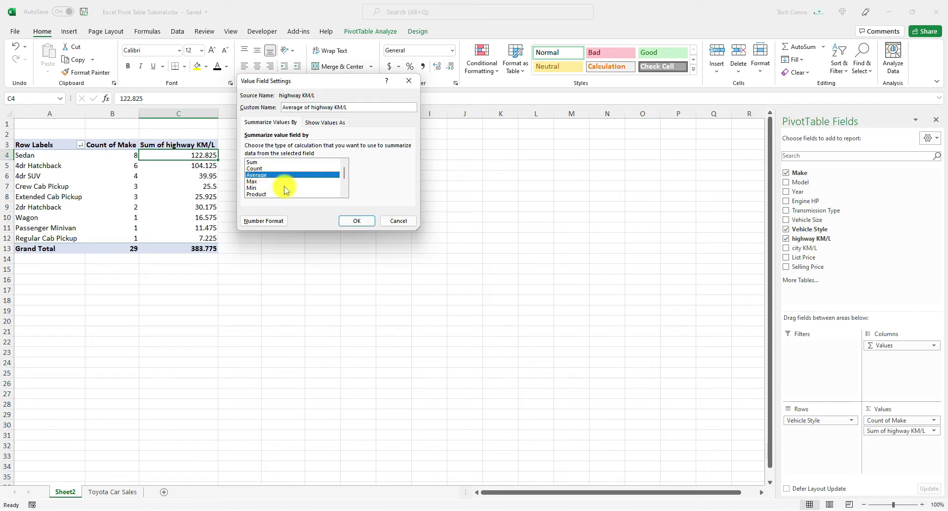
{"action": "left_click", "coordinate": [355, 222]}
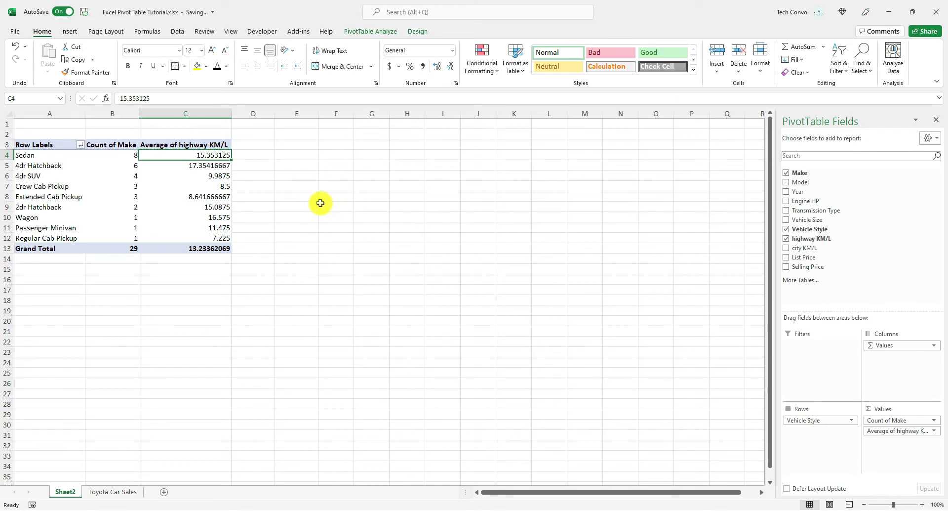
Reduce the average highway KM/L figures of all vehicle styles, Sedan through Regular Cab Pickup, to two decimal places
{"action": "left_click_drag", "start_coordinate": [188, 155], "coordinate": [191, 238]}
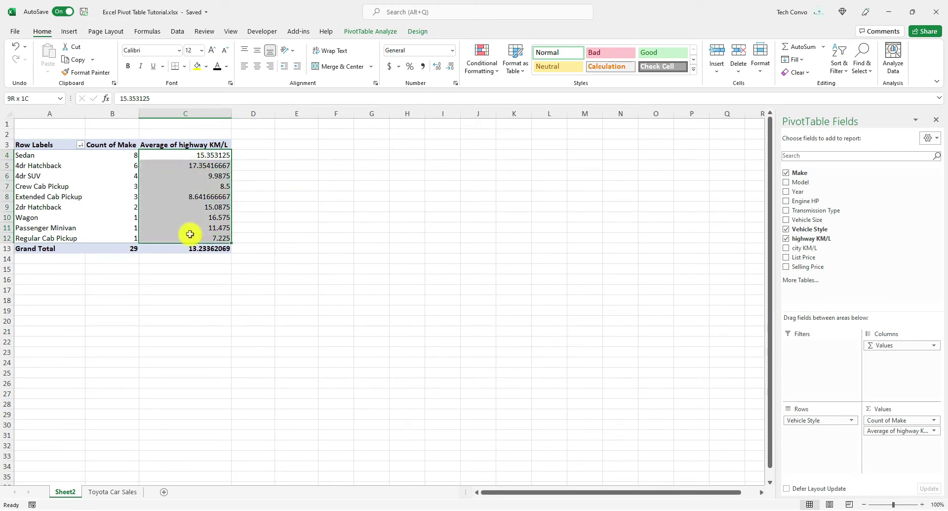
{"action": "left_click", "coordinate": [450, 67]}
{"action": "left_click", "coordinate": [450, 66]}
{"action": "left_click", "coordinate": [450, 67]}
{"action": "left_click", "coordinate": [450, 66]}
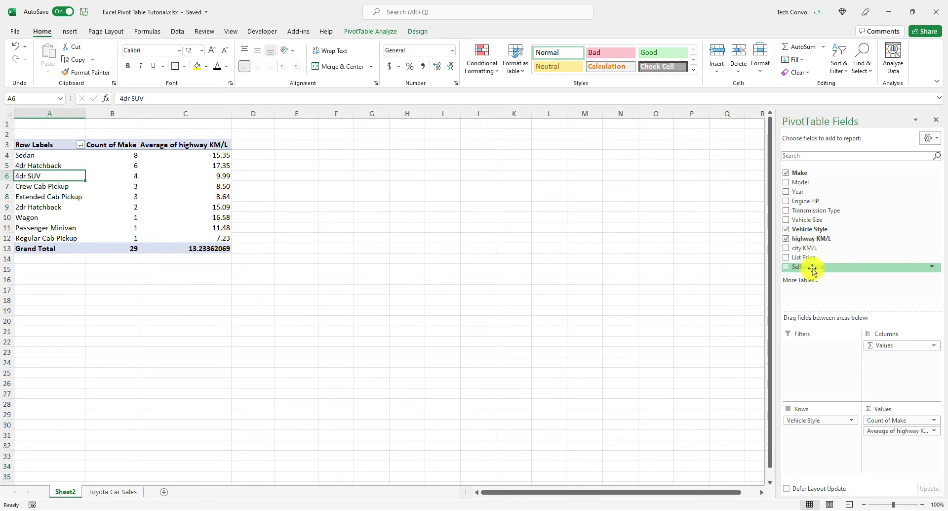
Add Selling Price to the PivotTable values and summarize it by Average
{"action": "left_click_drag", "start_coordinate": [833, 266], "coordinate": [885, 445]}
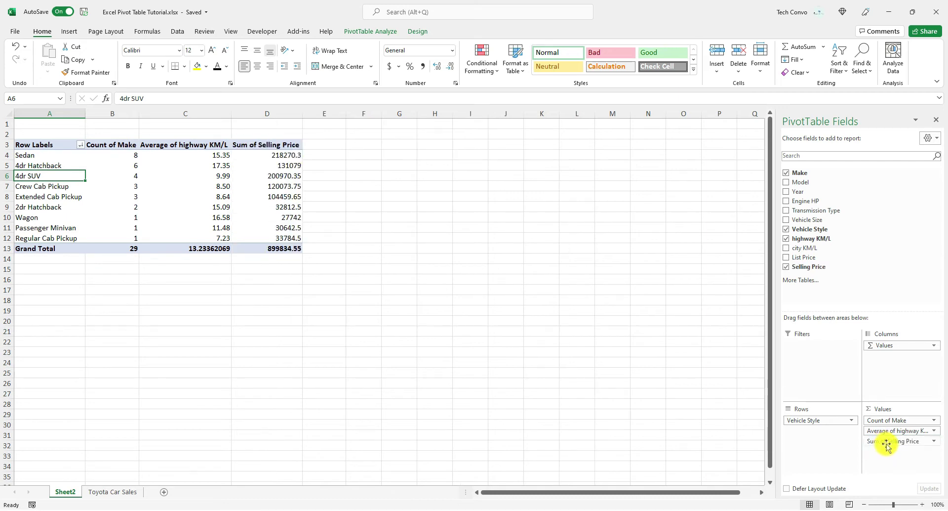
{"action": "left_click", "coordinate": [935, 444]}
{"action": "left_click", "coordinate": [899, 434]}
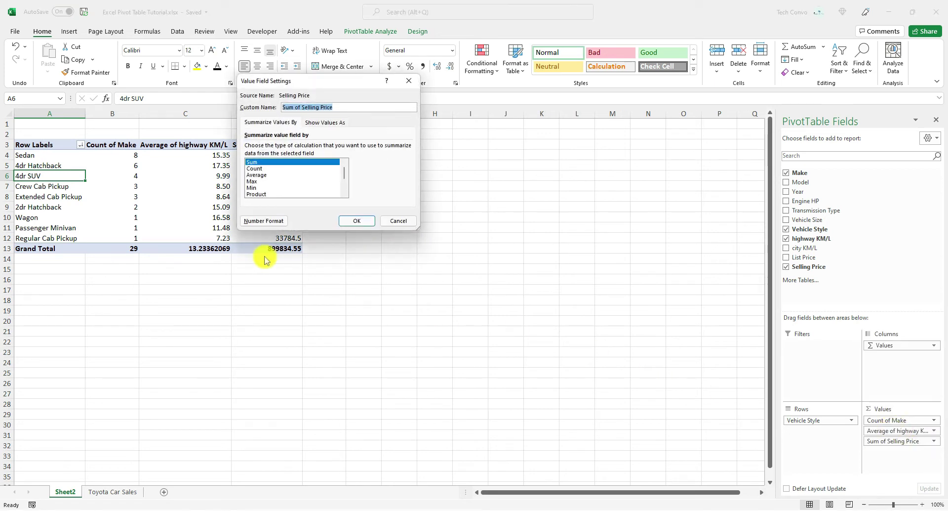
{"action": "left_click", "coordinate": [251, 175]}
{"action": "left_click", "coordinate": [365, 221]}
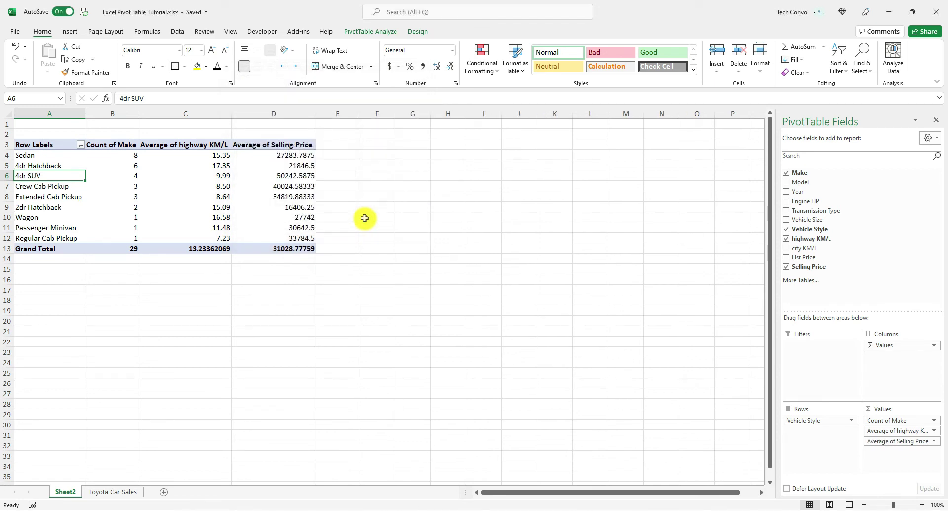
Format the Average of Selling Price column, including the grand total, as dollar amounts with no decimal places
{"action": "left_click_drag", "start_coordinate": [286, 155], "coordinate": [277, 249]}
{"action": "left_click", "coordinate": [388, 66]}
{"action": "left_click", "coordinate": [450, 67]}
{"action": "left_click", "coordinate": [450, 67]}
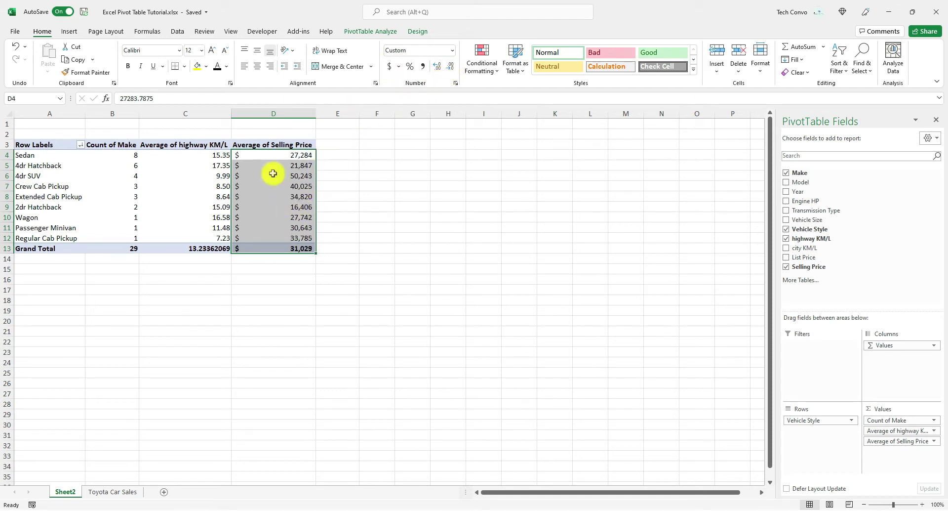
{"action": "left_click", "coordinate": [275, 155]}
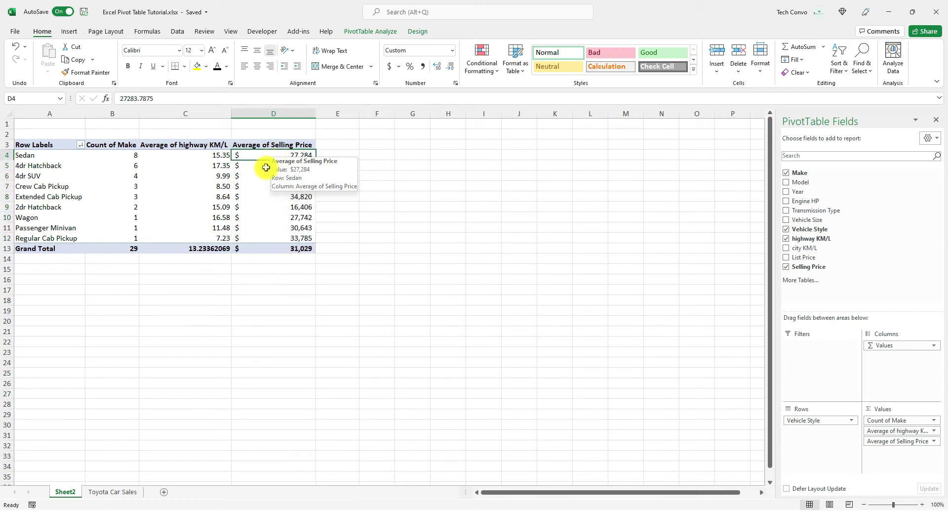
{"action": "left_click", "coordinate": [257, 178]}
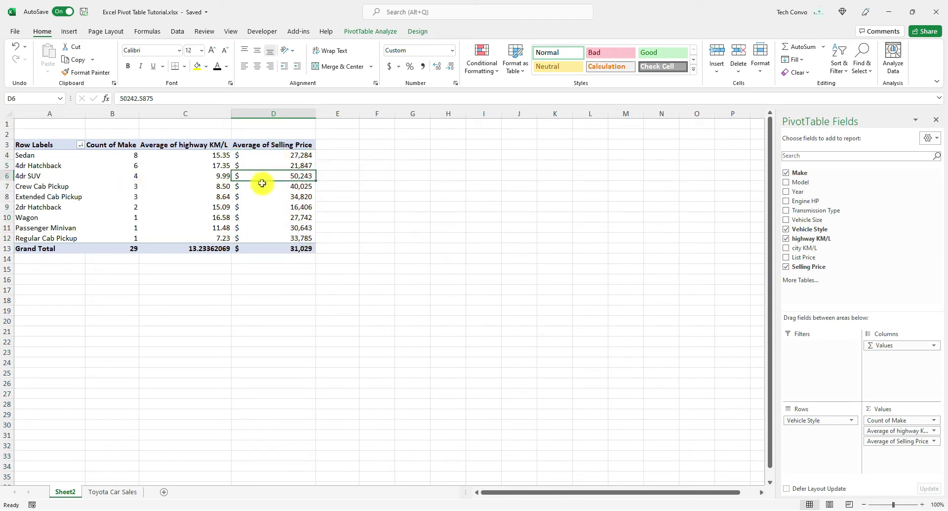
{"action": "mouse_move", "coordinate": [267, 177]}
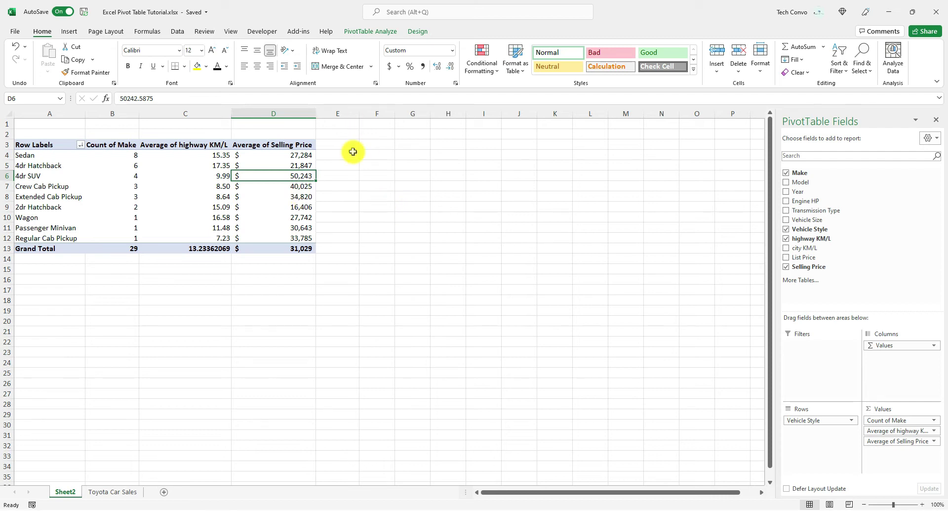
Insert a calculated field named Profit into the PivotTable with the formula = 'Selling Price' - 'List Price'
{"action": "left_click", "coordinate": [373, 31]}
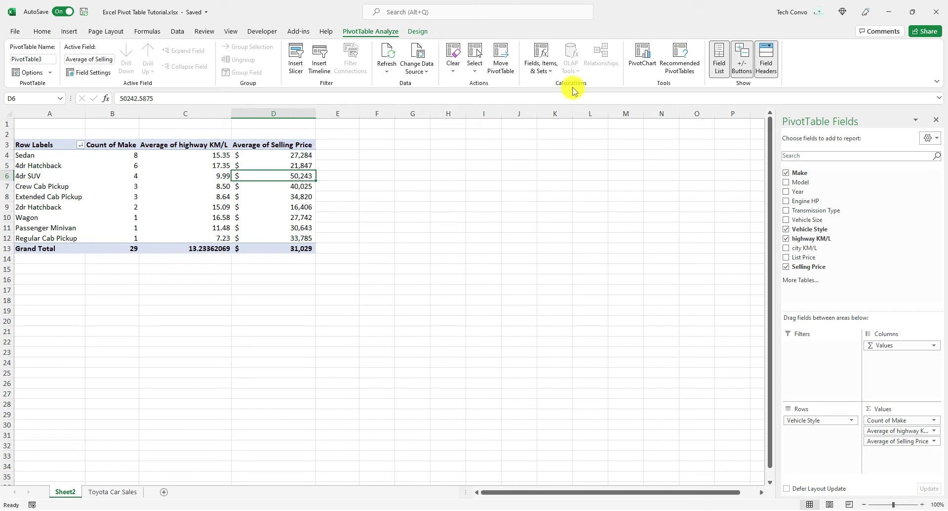
{"action": "left_click", "coordinate": [541, 77]}
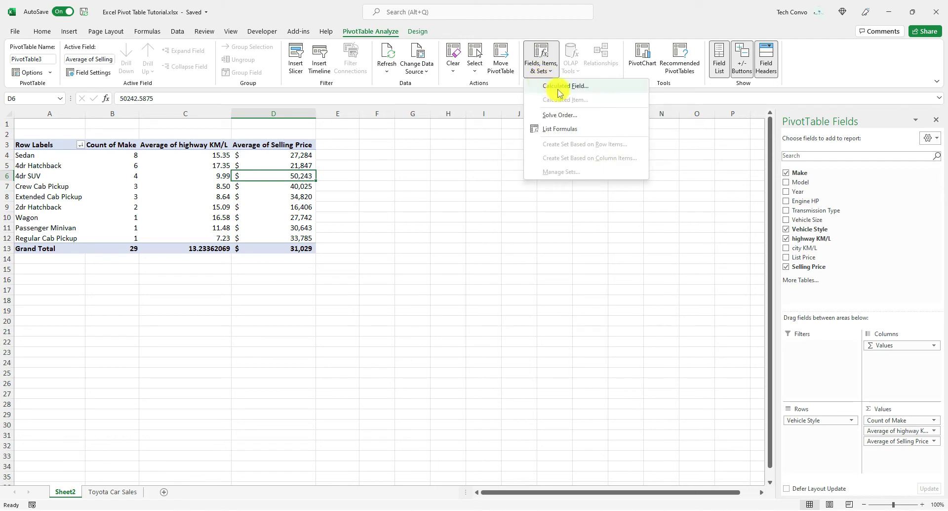
{"action": "left_click", "coordinate": [561, 86]}
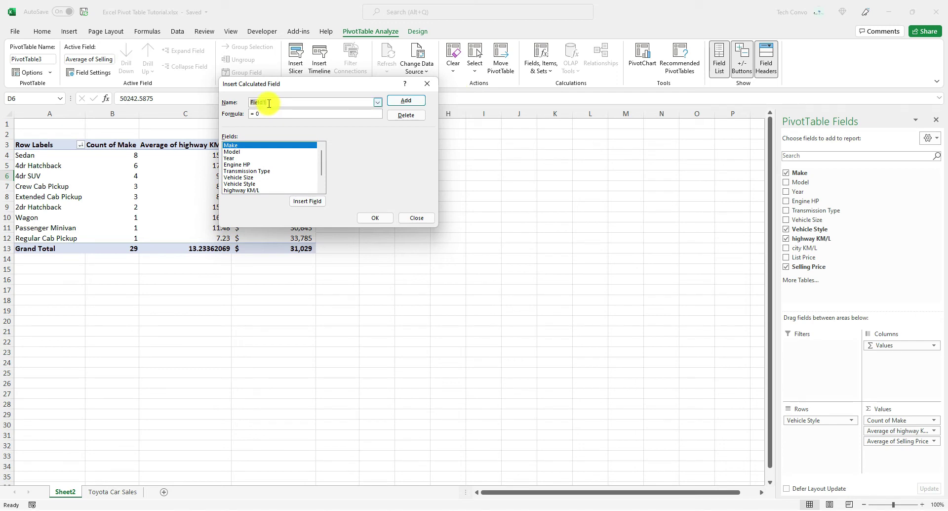
{"action": "key", "text": "BackSpace"}
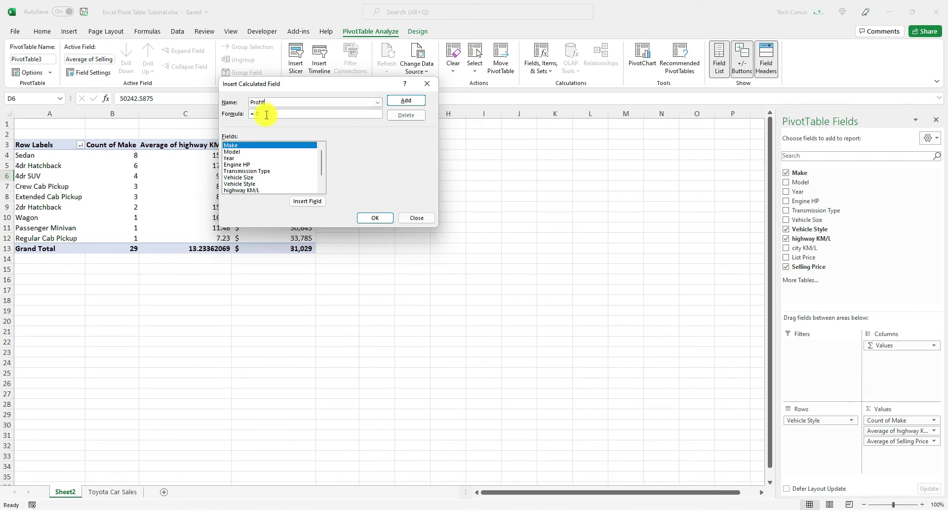
{"action": "left_click", "coordinate": [263, 113]}
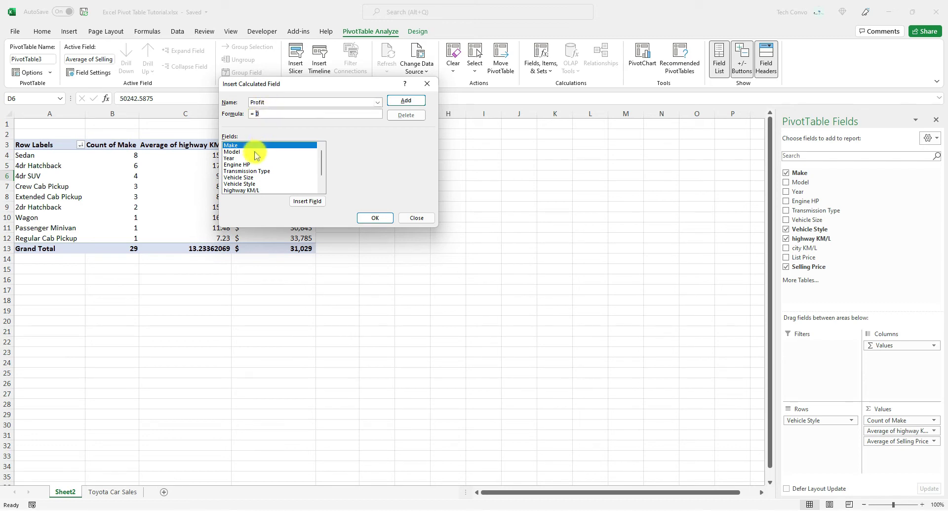
{"action": "scroll", "coordinate": [257, 175], "scroll_direction": "down", "scroll_amount": 1}
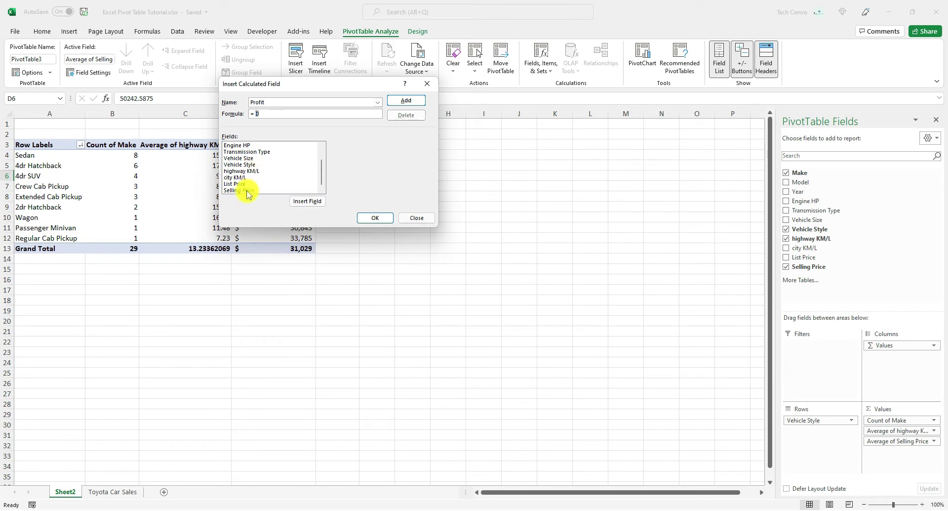
{"action": "left_click", "coordinate": [247, 190]}
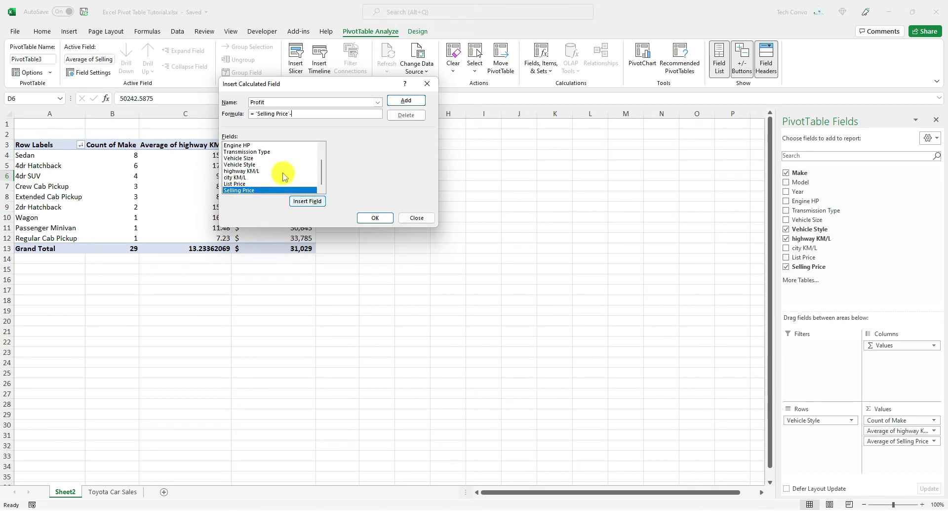
{"action": "left_click", "coordinate": [241, 183]}
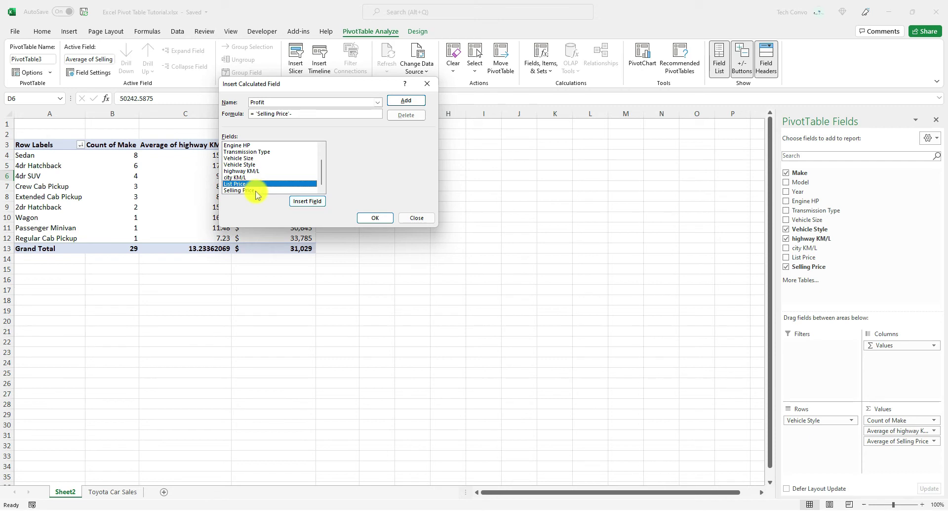
{"action": "left_click", "coordinate": [299, 202]}
{"action": "left_click", "coordinate": [381, 221]}
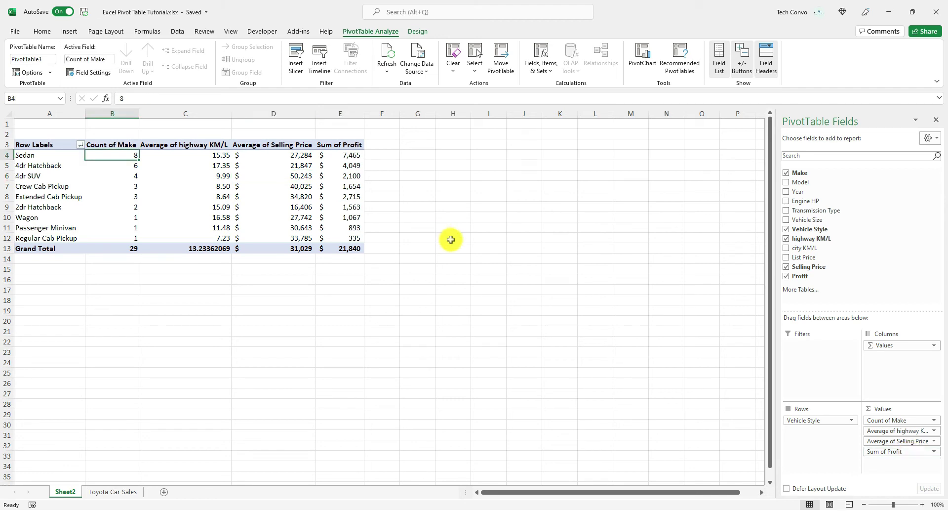
{"action": "left_click", "coordinate": [106, 155]}
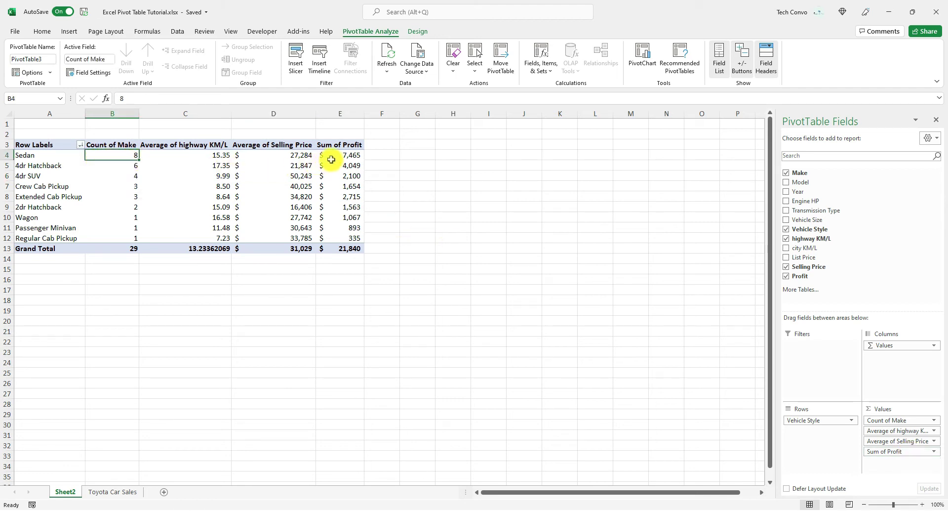
{"action": "mouse_move", "coordinate": [330, 157]}
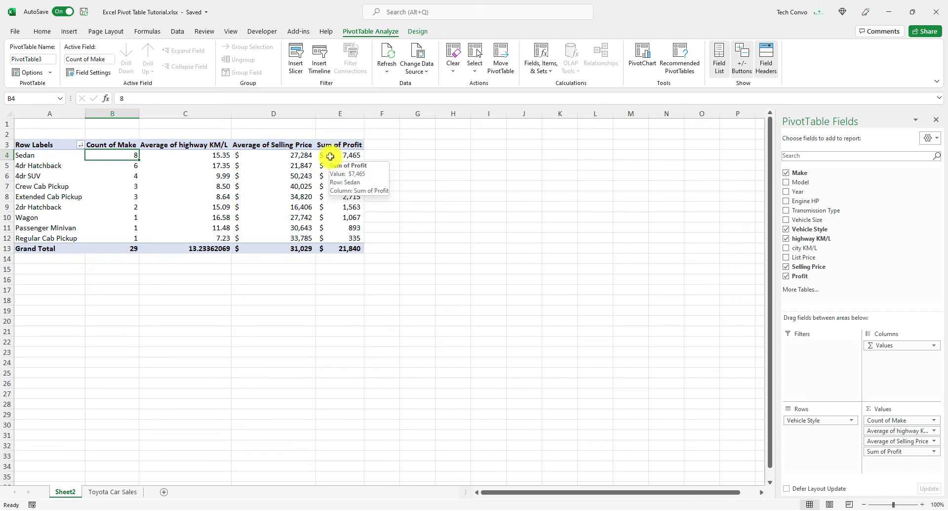
Add Transmission Type as a report filter to the PivotTable and filter it to AUTOMATIC
{"action": "left_click", "coordinate": [331, 156]}
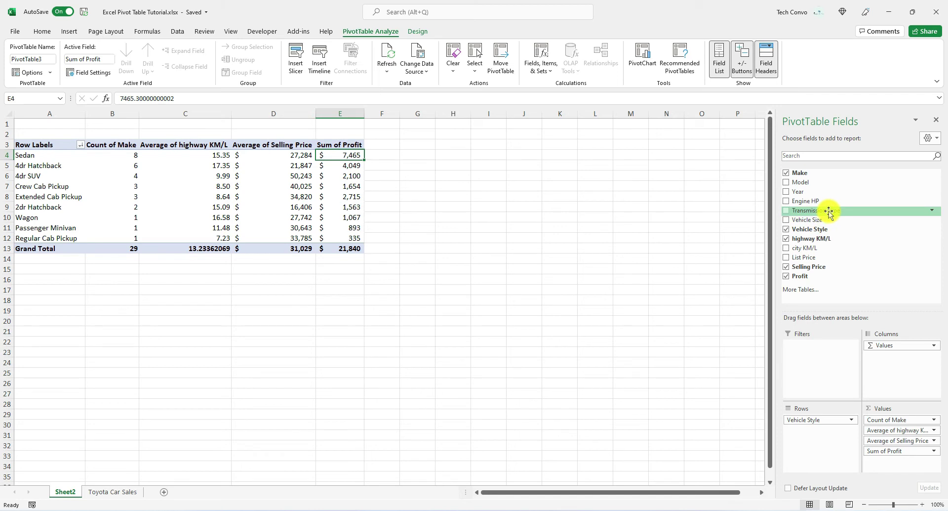
{"action": "left_click_drag", "start_coordinate": [829, 212], "coordinate": [815, 355]}
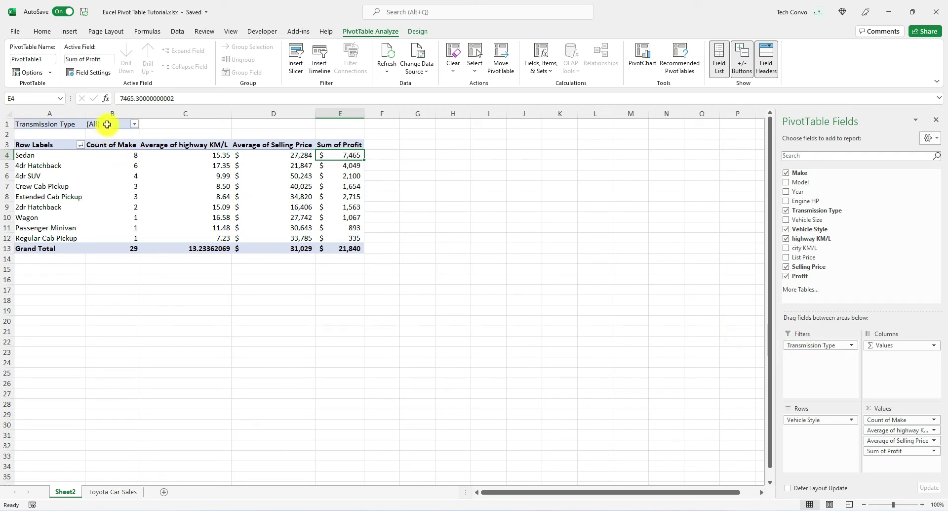
{"action": "left_click", "coordinate": [141, 124]}
{"action": "left_click", "coordinate": [134, 126]}
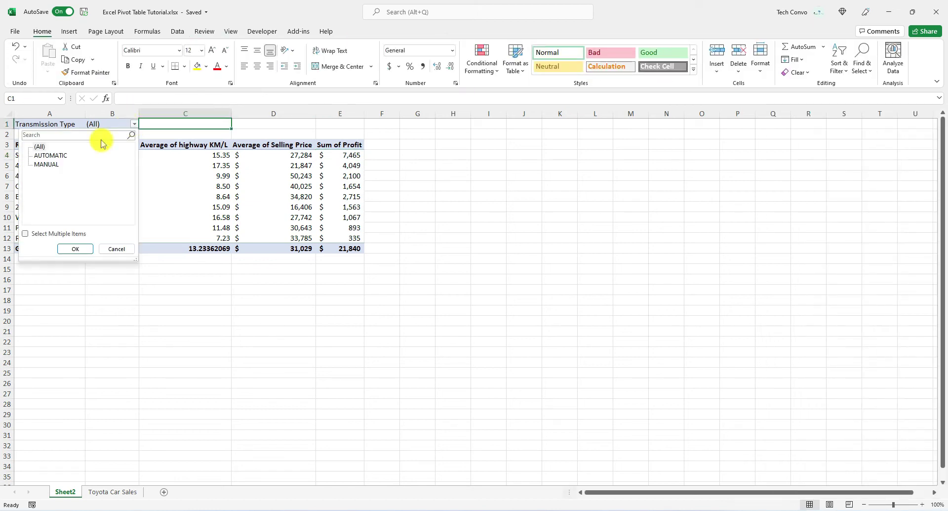
{"action": "left_click", "coordinate": [53, 156]}
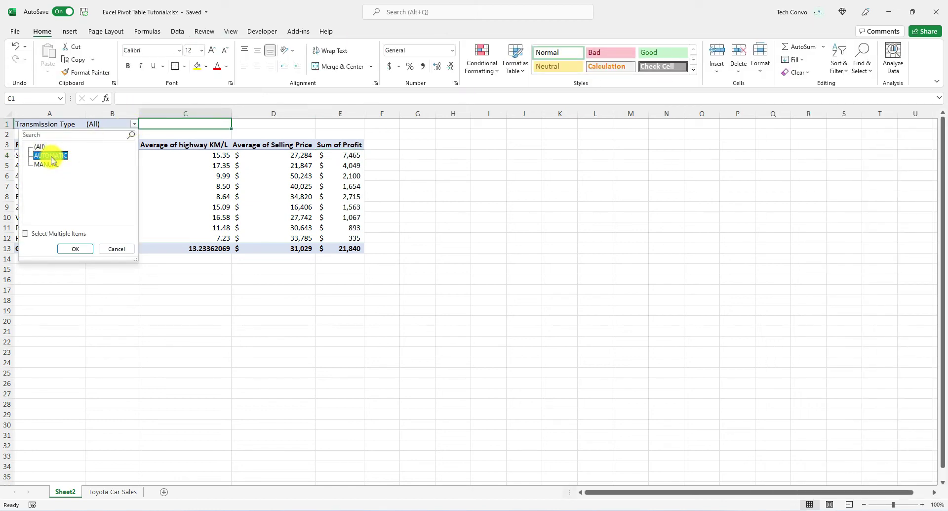
{"action": "left_click", "coordinate": [75, 249]}
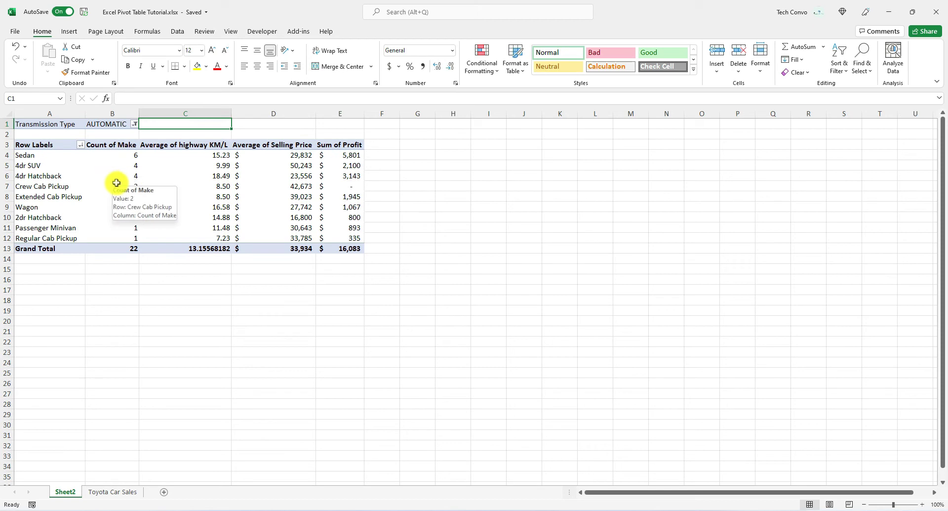
Insert a Clustered Column PivotChart, enlarge it to about 10.93 by 20.31 cm and place it beside the PivotTable
{"action": "left_click", "coordinate": [52, 198]}
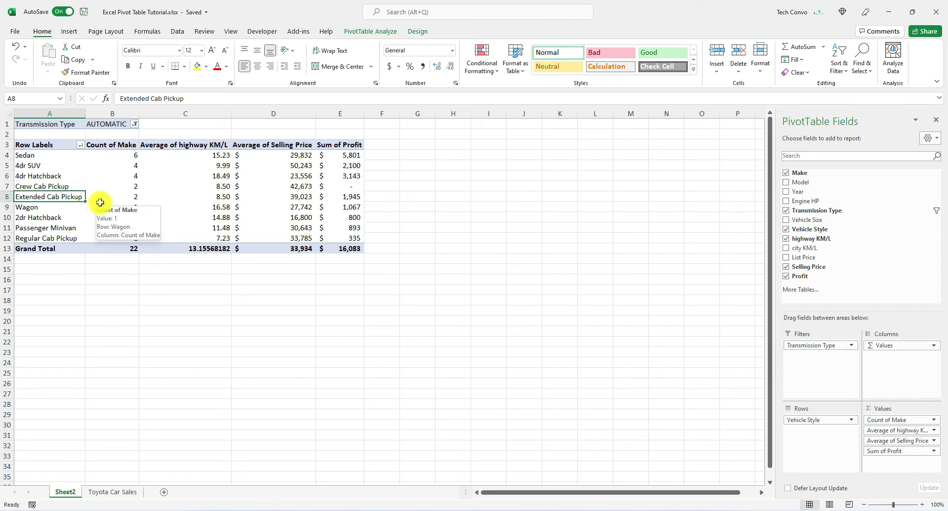
{"action": "left_click", "coordinate": [392, 32]}
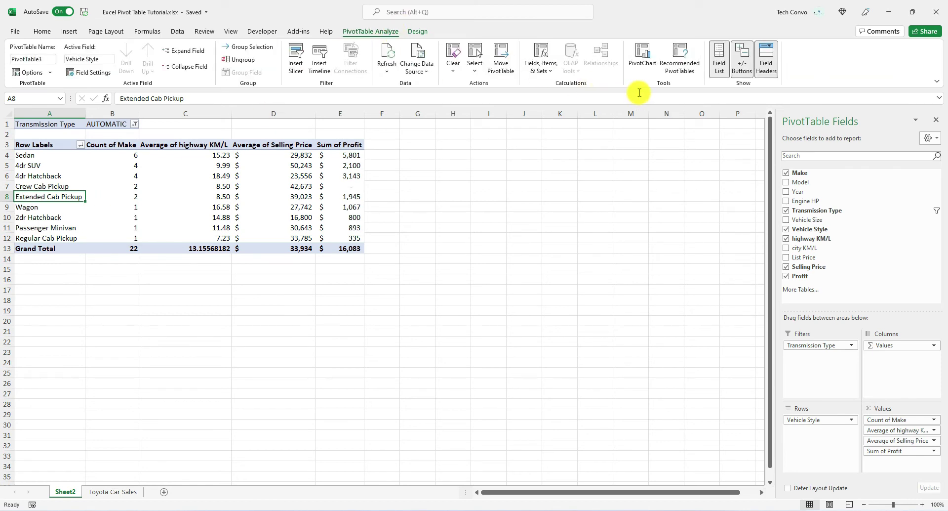
{"action": "left_click", "coordinate": [649, 55]}
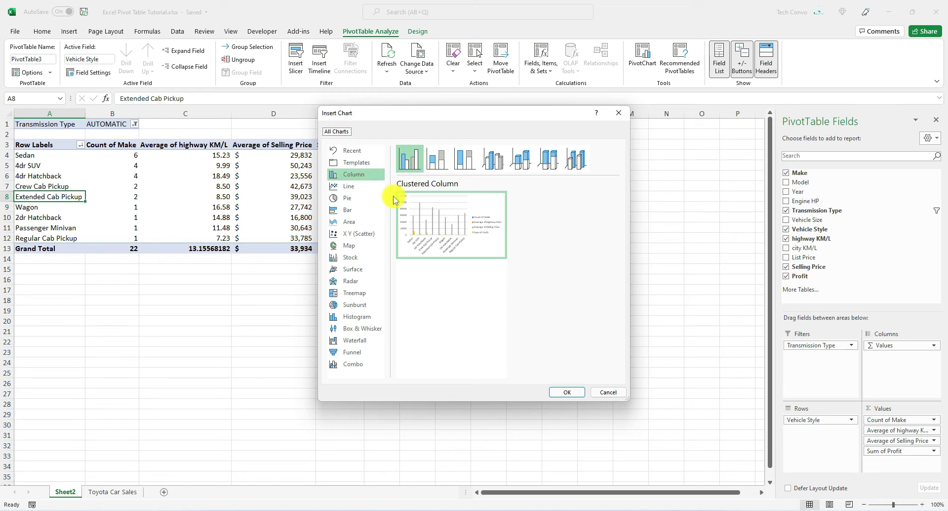
{"action": "left_click", "coordinate": [563, 393]}
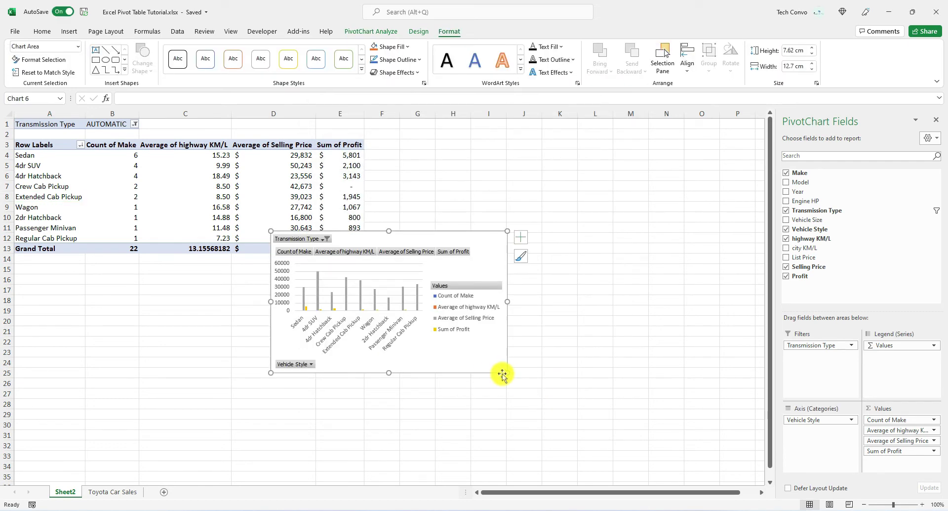
{"action": "left_click_drag", "start_coordinate": [505, 375], "coordinate": [649, 434]}
{"action": "left_click_drag", "start_coordinate": [486, 244], "coordinate": [585, 147]}
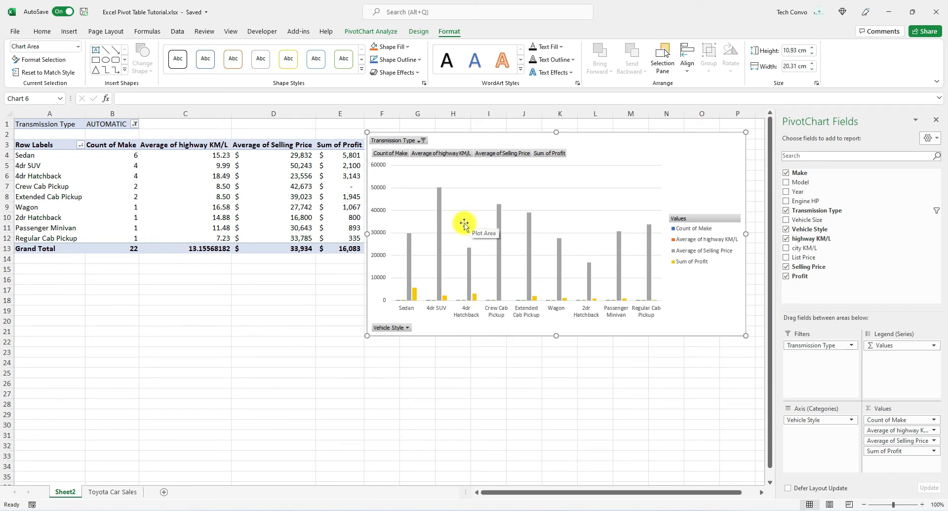
{"action": "left_click", "coordinate": [408, 328]}
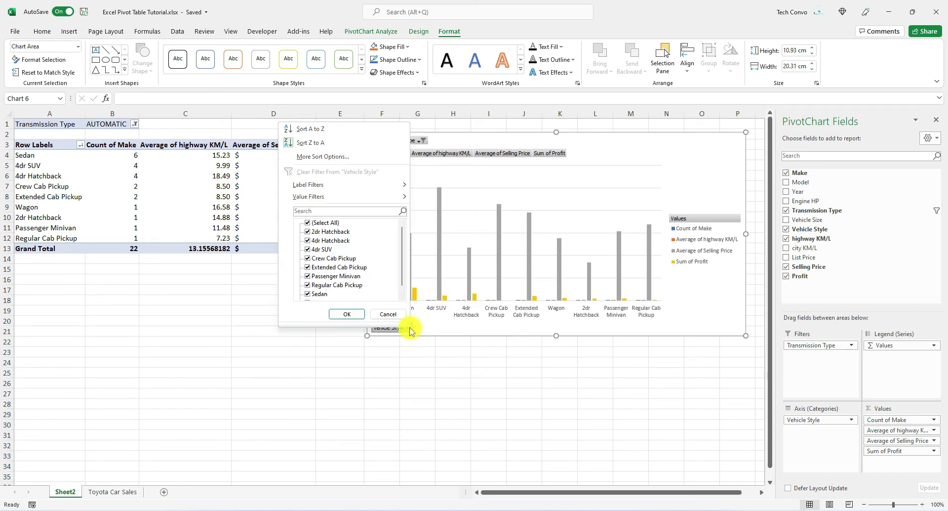
{"action": "left_click", "coordinate": [328, 223]}
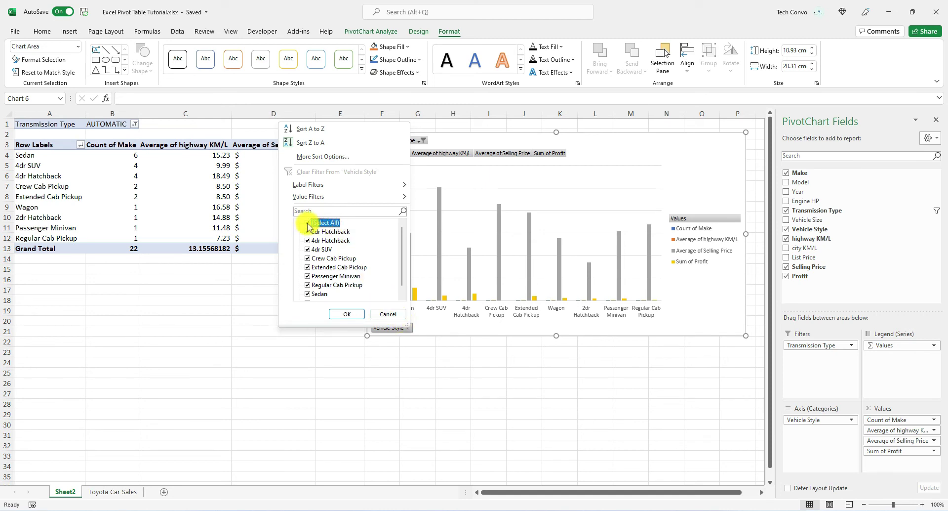
{"action": "left_click", "coordinate": [388, 314]}
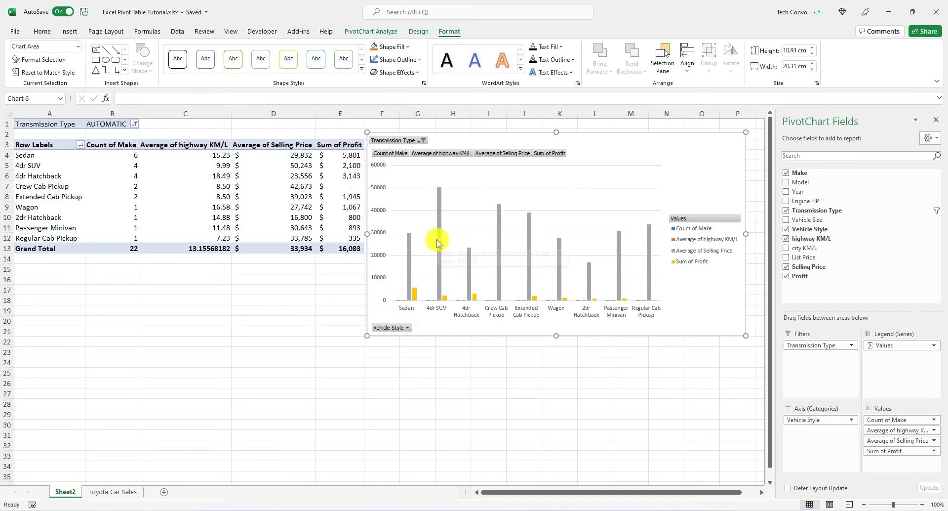
Remove Average of Selling Price, Average of highway KM/L and Count of Make from the PivotChart, keeping only Sum of Profit
{"action": "right_click", "coordinate": [486, 157]}
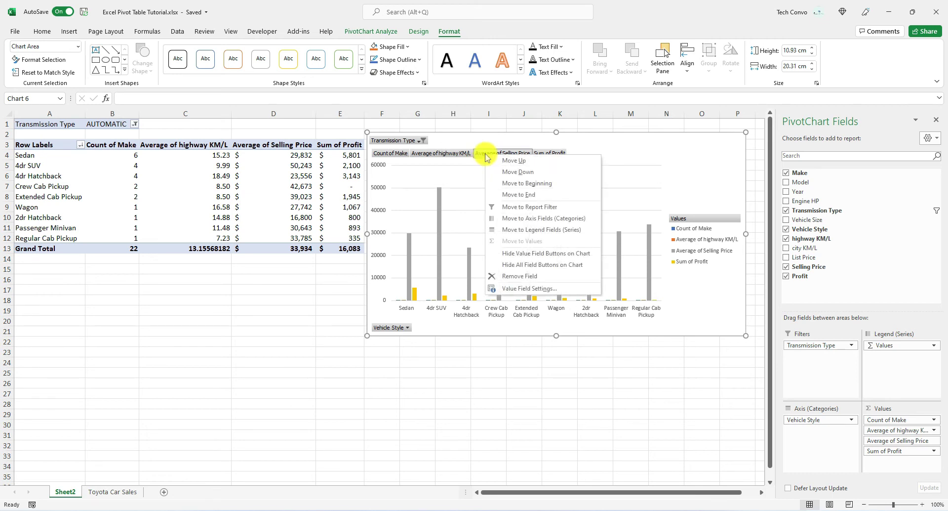
{"action": "left_click", "coordinate": [522, 276]}
{"action": "right_click", "coordinate": [414, 153]}
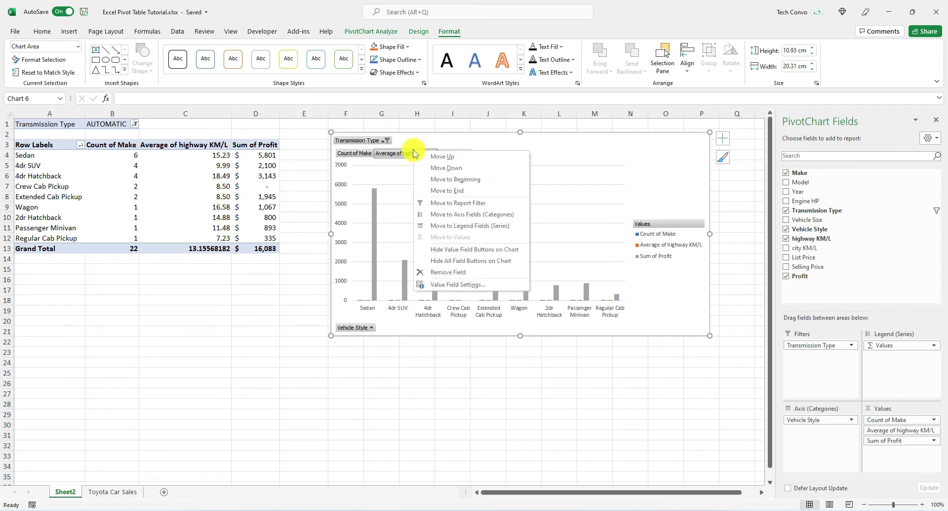
{"action": "left_click", "coordinate": [440, 272]}
{"action": "right_click", "coordinate": [319, 159]}
{"action": "left_click", "coordinate": [339, 272]}
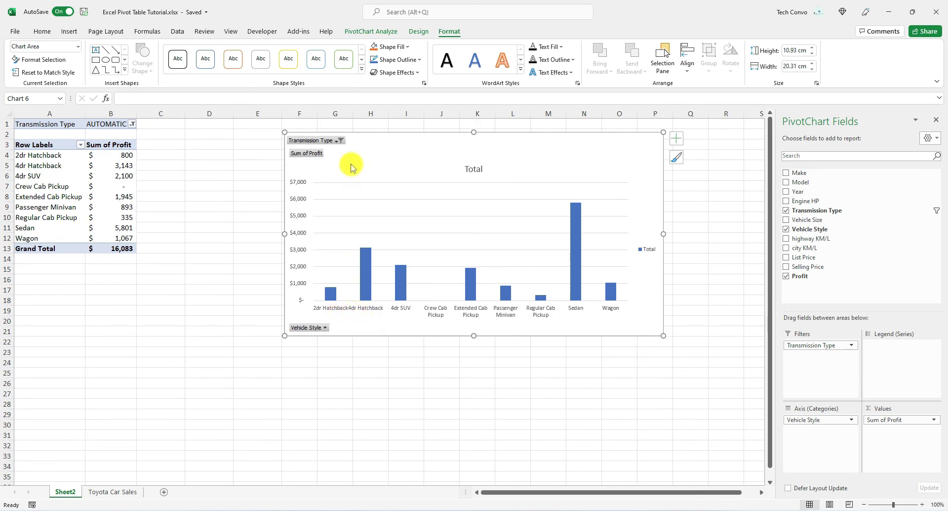
Allow multiple items in the PivotChart's Transmission Type filter and include MANUAL along with AUTOMATIC
{"action": "left_click", "coordinate": [340, 140]}
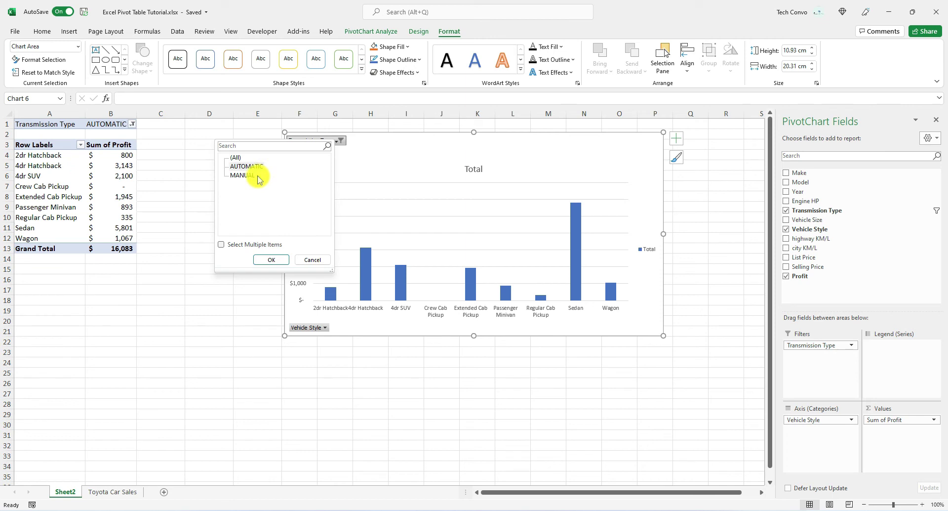
{"action": "left_click", "coordinate": [252, 243]}
{"action": "left_click", "coordinate": [232, 176]}
{"action": "left_click", "coordinate": [272, 259]}
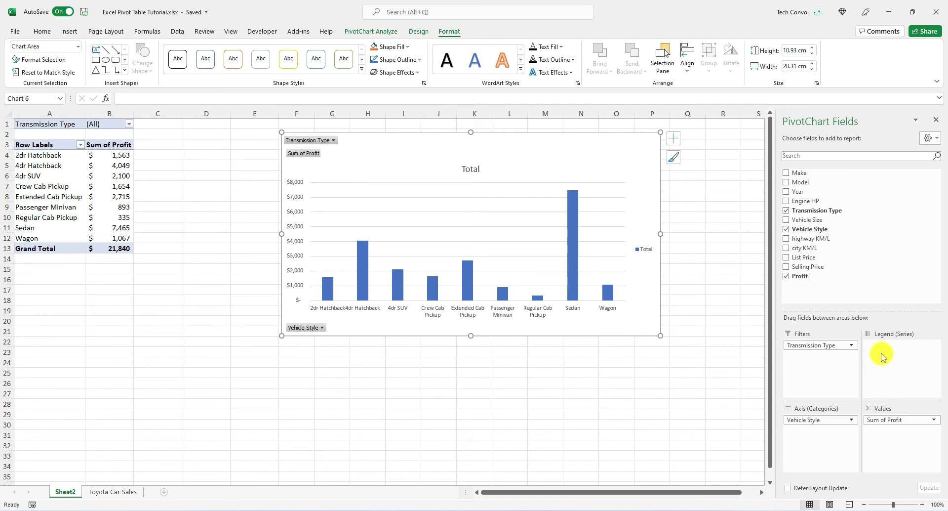
{"action": "left_click_drag", "start_coordinate": [839, 419], "coordinate": [826, 271]}
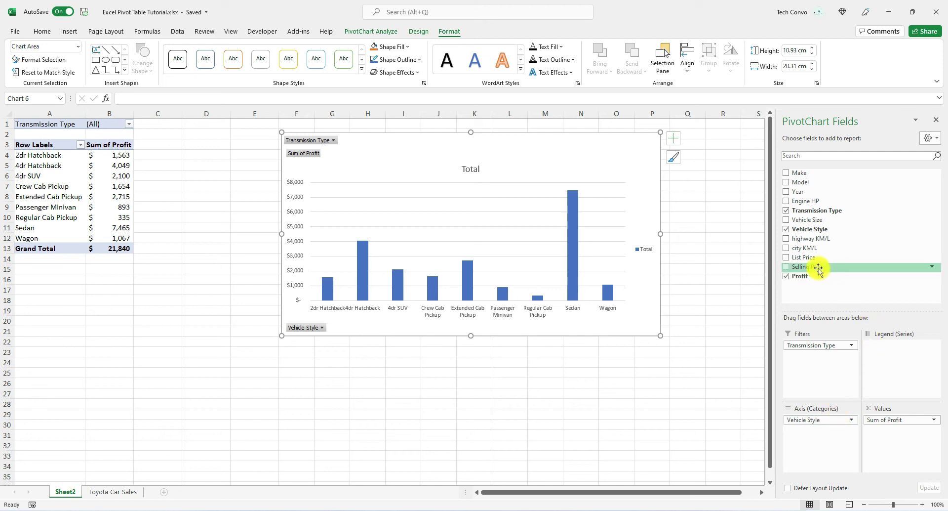
{"action": "left_click_drag", "start_coordinate": [818, 267], "coordinate": [917, 418]}
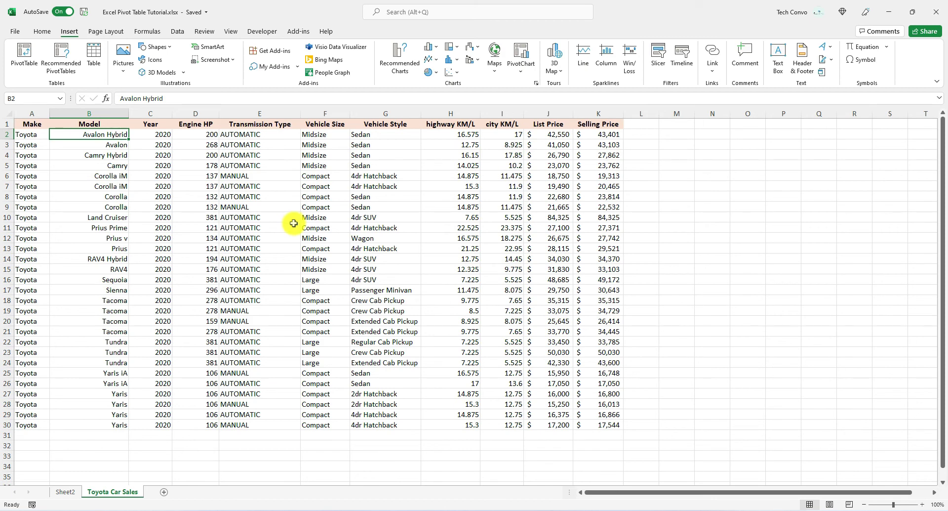
Clear the Vehicle Style column header in cell G1 of the Toyota Car Sales sheet
{"action": "left_click_drag", "start_coordinate": [39, 126], "coordinate": [575, 422]}
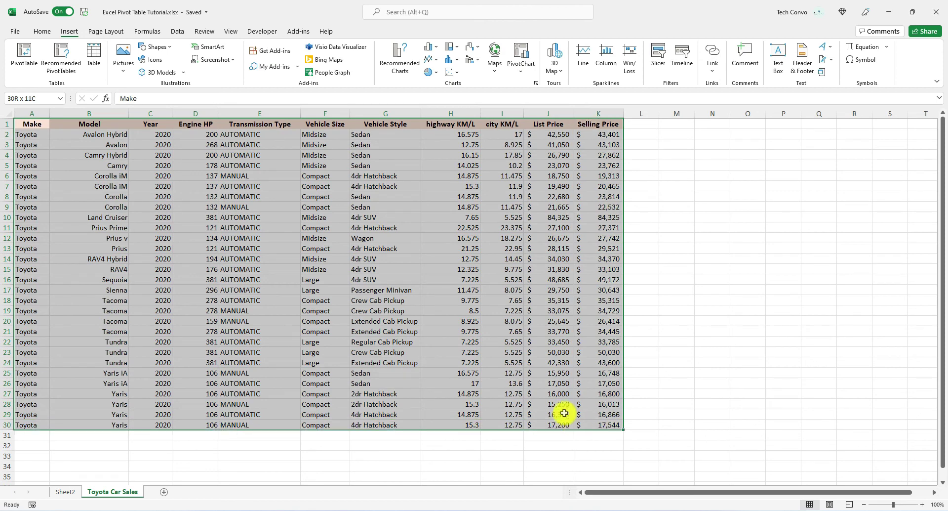
{"action": "left_click", "coordinate": [605, 424]}
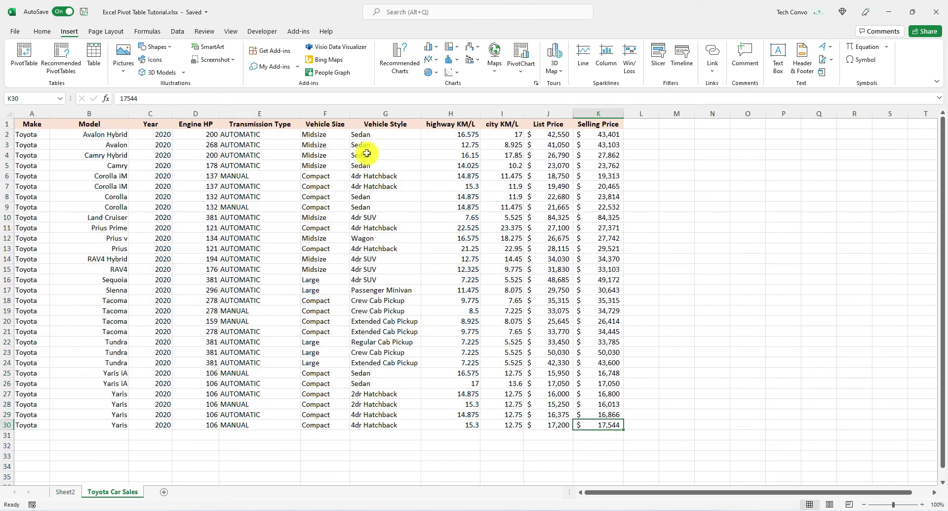
{"action": "left_click", "coordinate": [372, 124]}
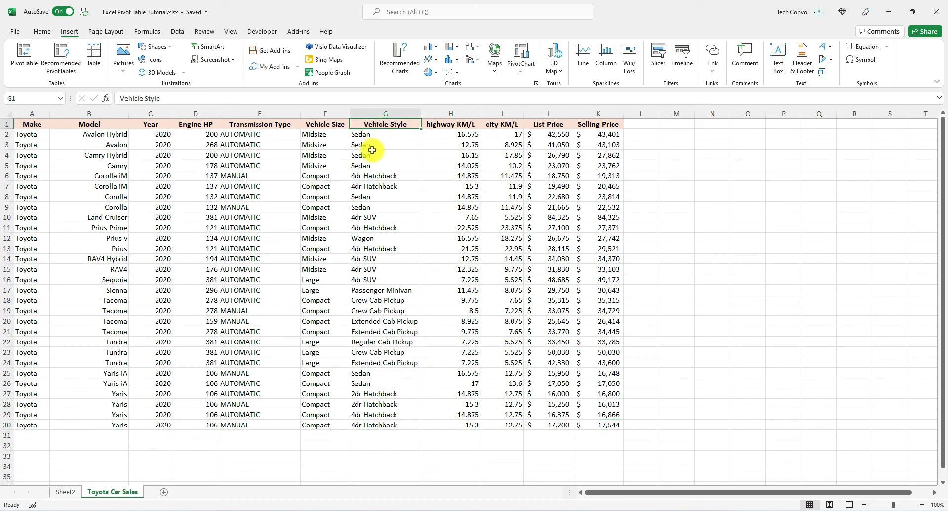
{"action": "key", "text": "Delete"}
{"action": "key", "text": "ctrl+a"}
{"action": "left_click", "coordinate": [36, 124]}
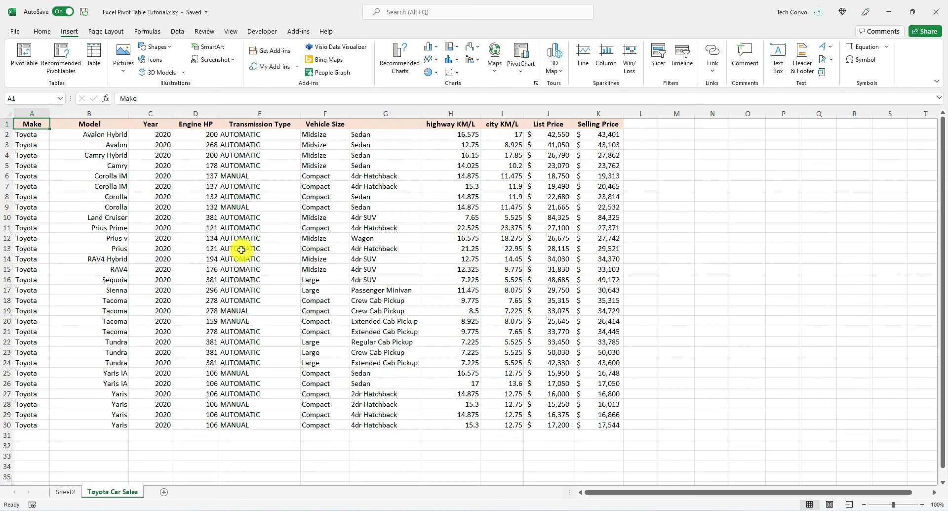
{"action": "left_click", "coordinate": [363, 124]}
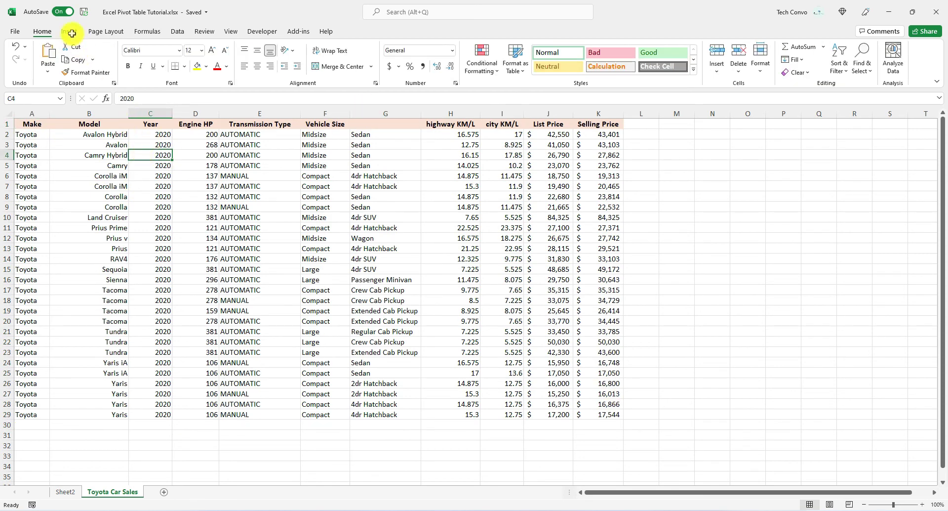
Try to create a PivotTable on a new worksheet from the Toyota Car Sales range A1:K29 with the blank column header
{"action": "left_click", "coordinate": [70, 32]}
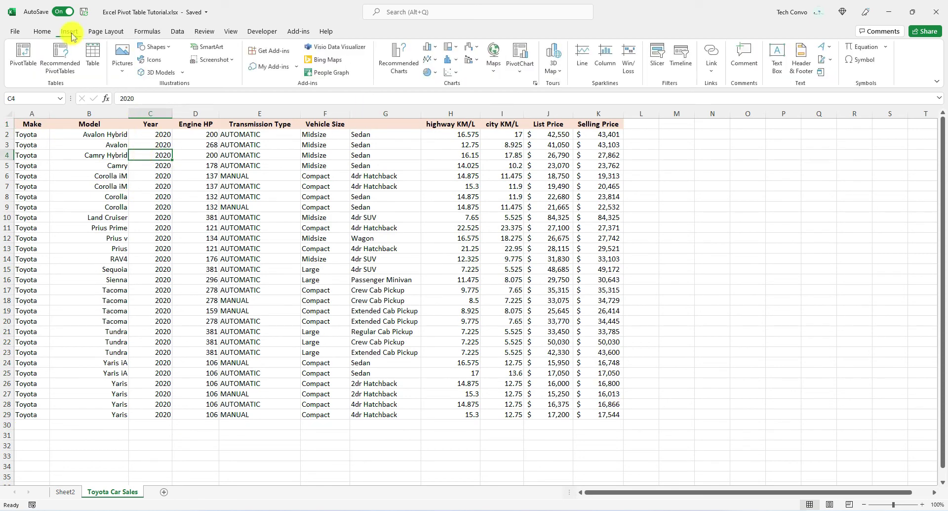
{"action": "left_click", "coordinate": [28, 60]}
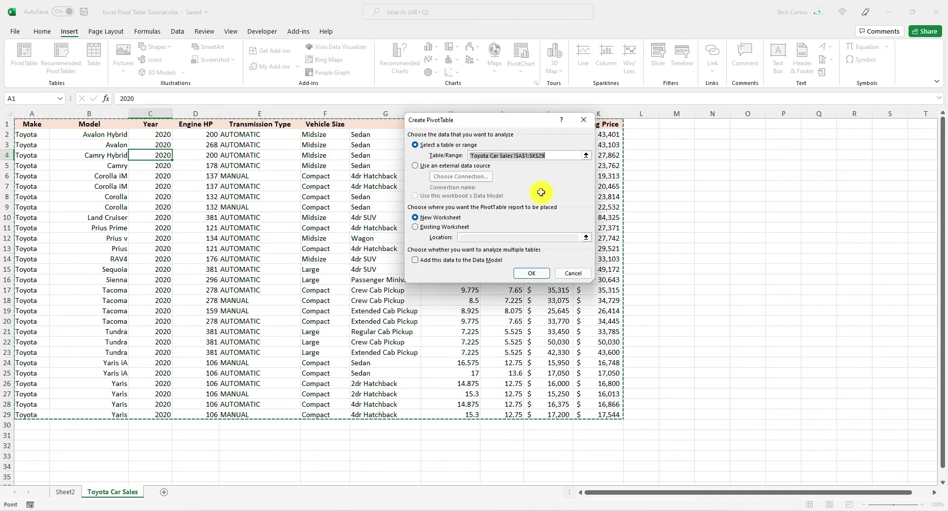
{"action": "left_click", "coordinate": [533, 271]}
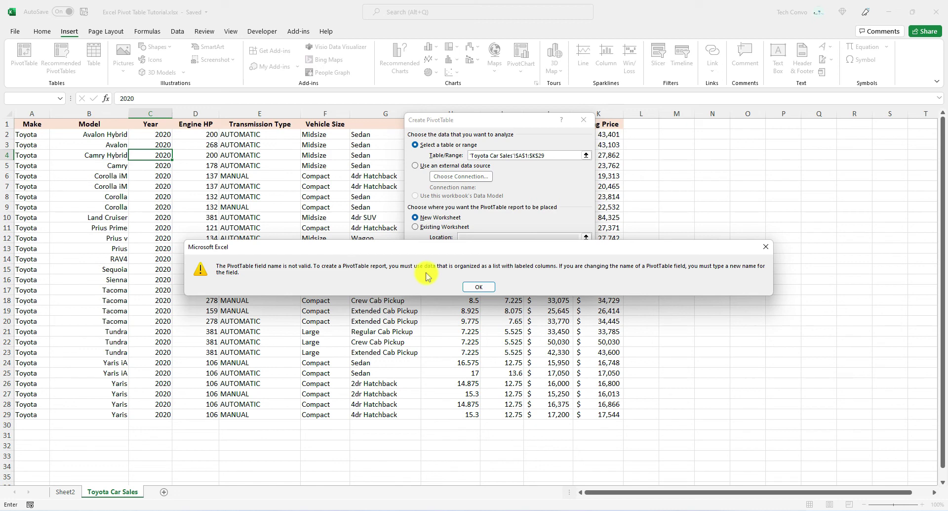
{"action": "left_click", "coordinate": [479, 287]}
Enter Vehicle Type as the column header in cell G1 of the Toyota Car Sales sheet
{"action": "left_click", "coordinate": [378, 128]}
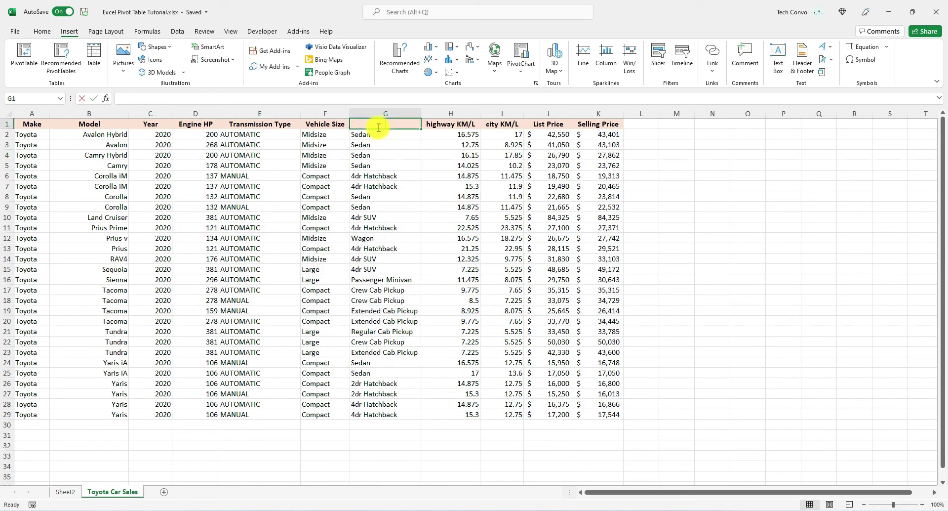
{"action": "type", "text": "Vehicle Type"}
{"action": "key", "text": "Return"}
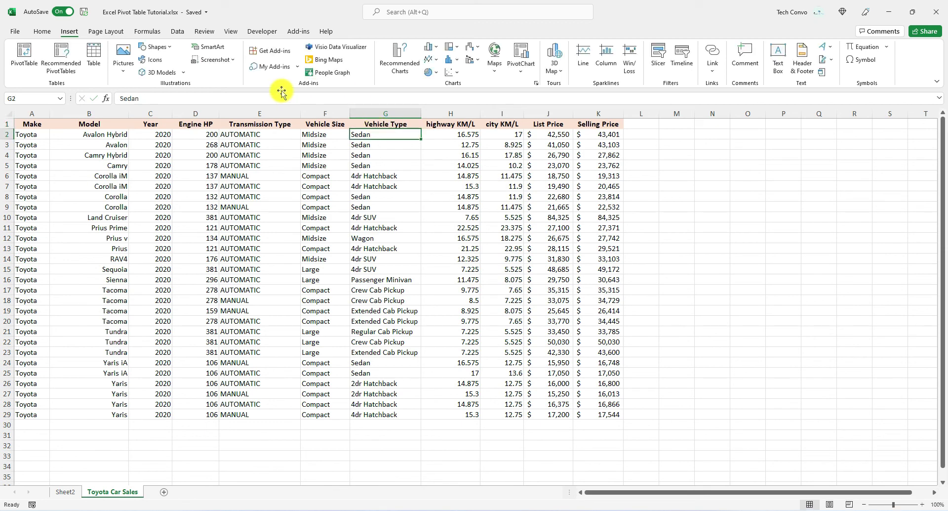
Create a PivotTable from the Toyota Car Sales range A1:K29 on a new worksheet and view that worksheet
{"action": "left_click", "coordinate": [25, 62]}
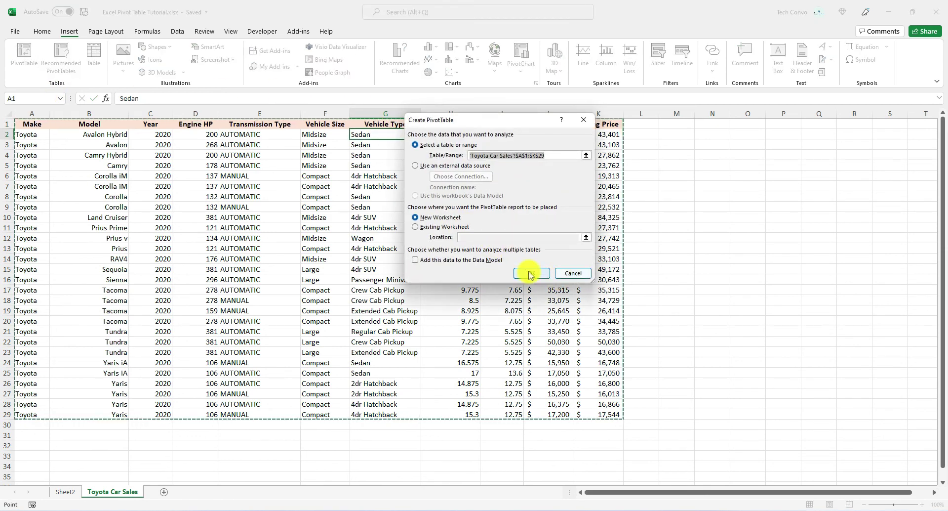
{"action": "left_click", "coordinate": [530, 273]}
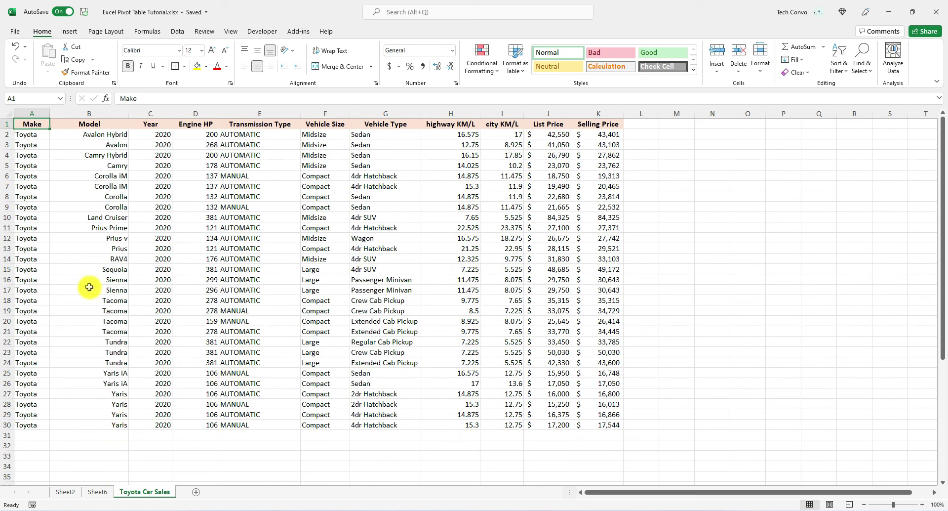
{"action": "left_click", "coordinate": [97, 491]}
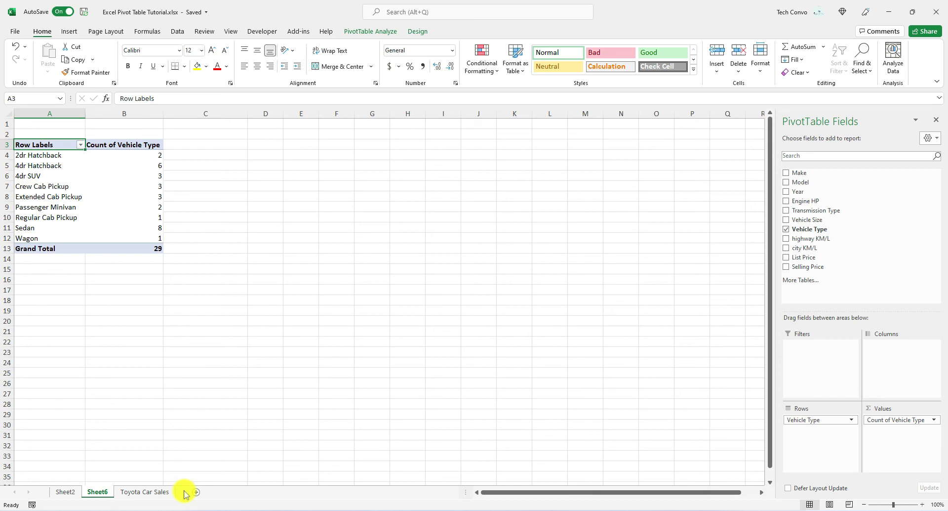
Add row 31 to the Toyota Car Sales data: Toyota, Tacoma, 2021, 278, MANUAL, Compact, Crew Cab Pickup, 9, 7.65, 35,315, 35,315
{"action": "left_click", "coordinate": [147, 492]}
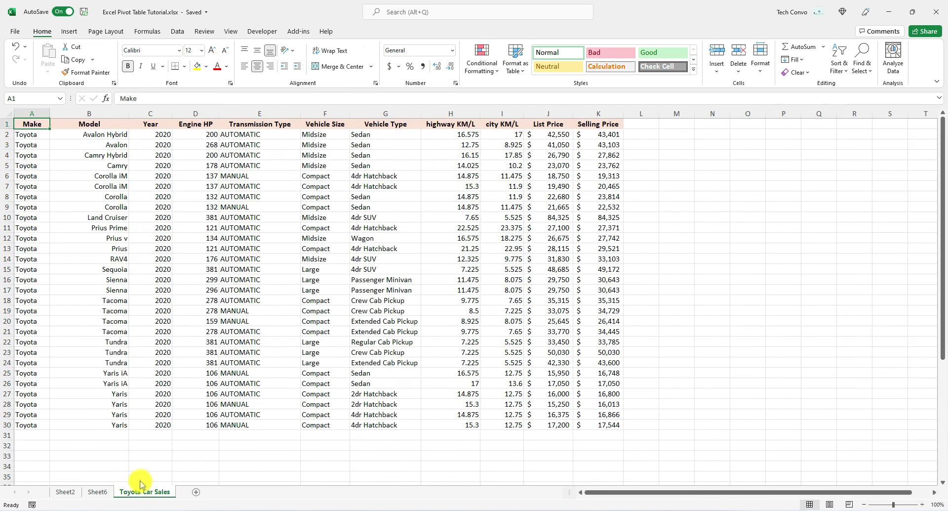
{"action": "left_click", "coordinate": [32, 436]}
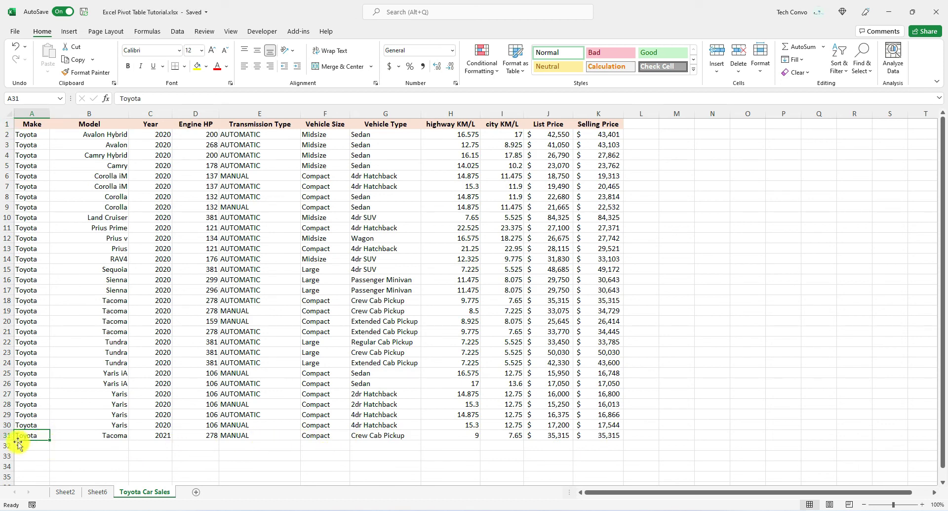
Refresh the vehicle type PivotTable on Sheet6 and check its grand total
{"action": "left_click", "coordinate": [96, 495]}
{"action": "left_click", "coordinate": [51, 203]}
{"action": "left_click", "coordinate": [83, 193]}
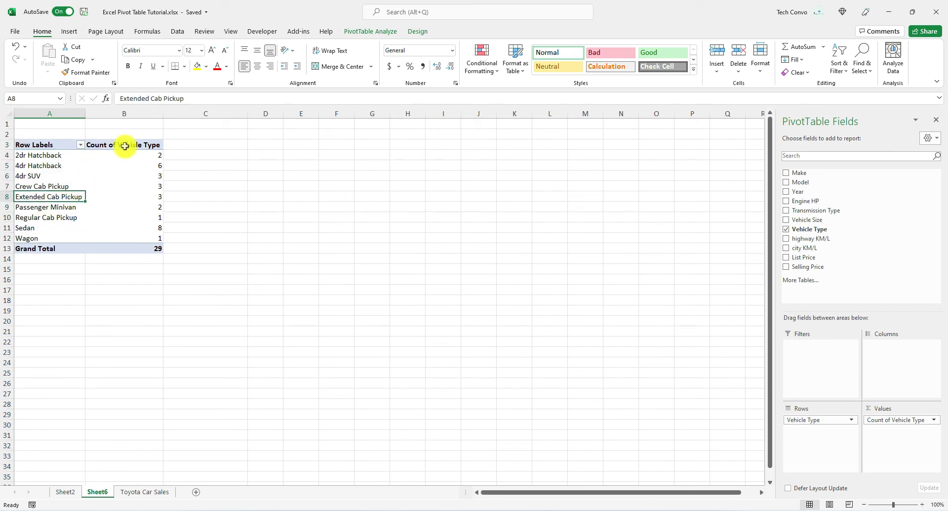
{"action": "left_click", "coordinate": [366, 33]}
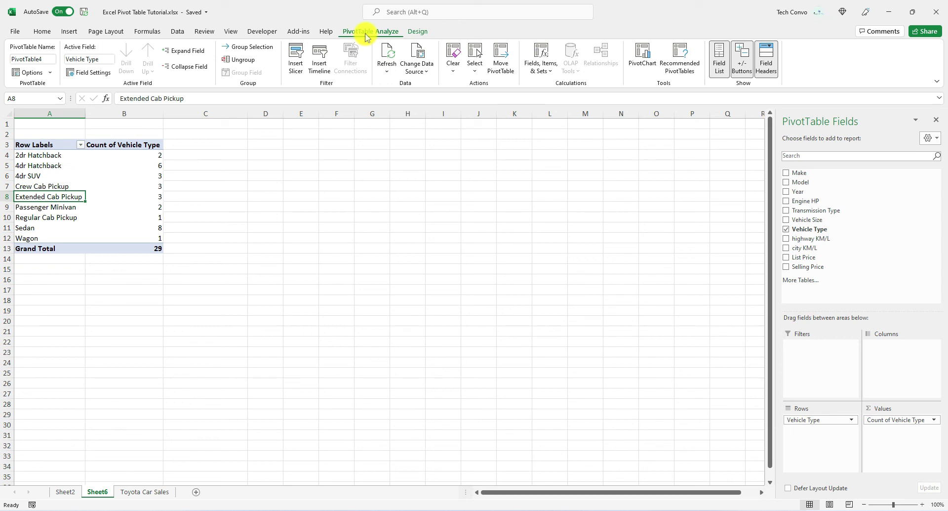
{"action": "left_click", "coordinate": [390, 54]}
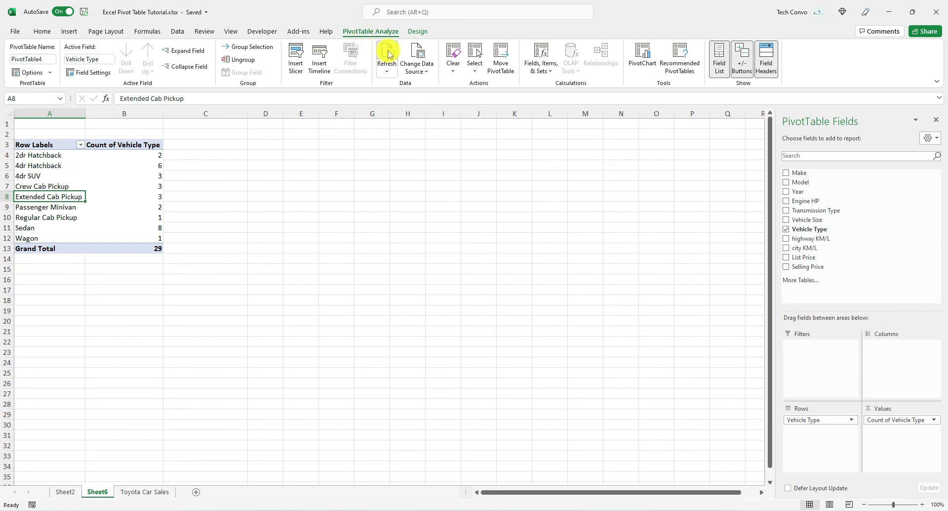
{"action": "left_click", "coordinate": [129, 246]}
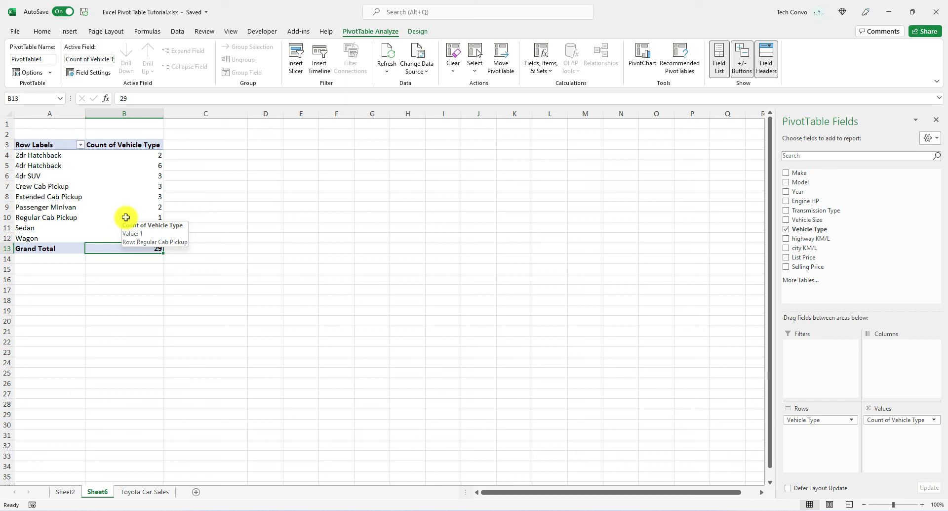
Change the Sheet6 PivotTable's data source to Toyota Car Sales range A1:K31 and check the grand total
{"action": "left_click", "coordinate": [140, 194]}
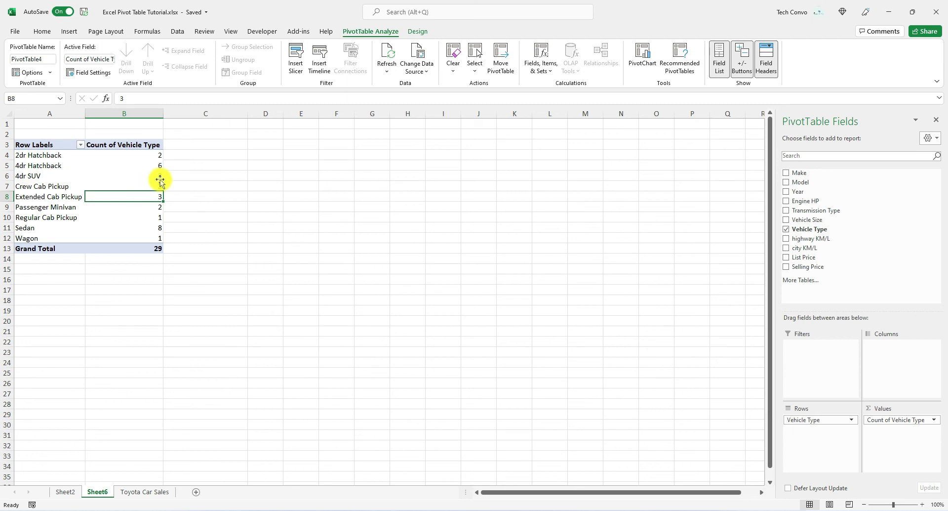
{"action": "left_click", "coordinate": [419, 68]}
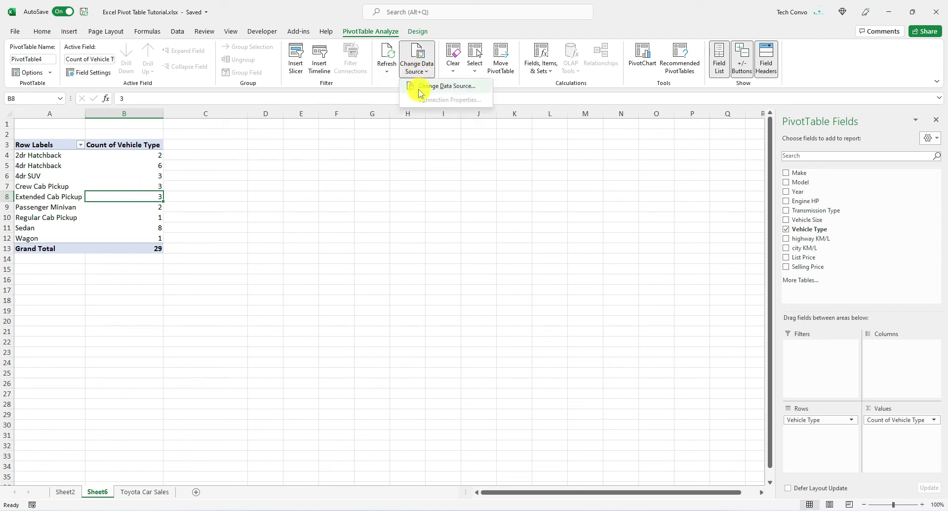
{"action": "left_click", "coordinate": [417, 88]}
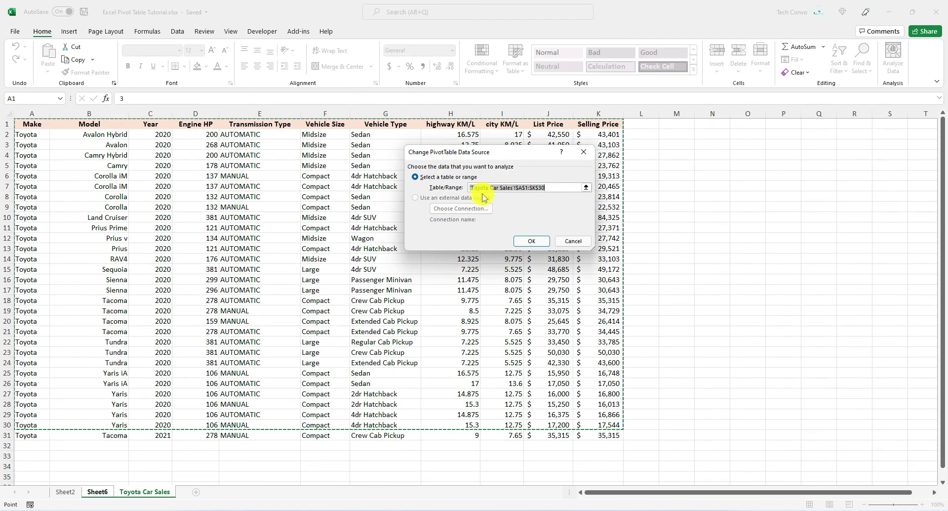
{"action": "left_click_drag", "start_coordinate": [27, 128], "coordinate": [599, 434]}
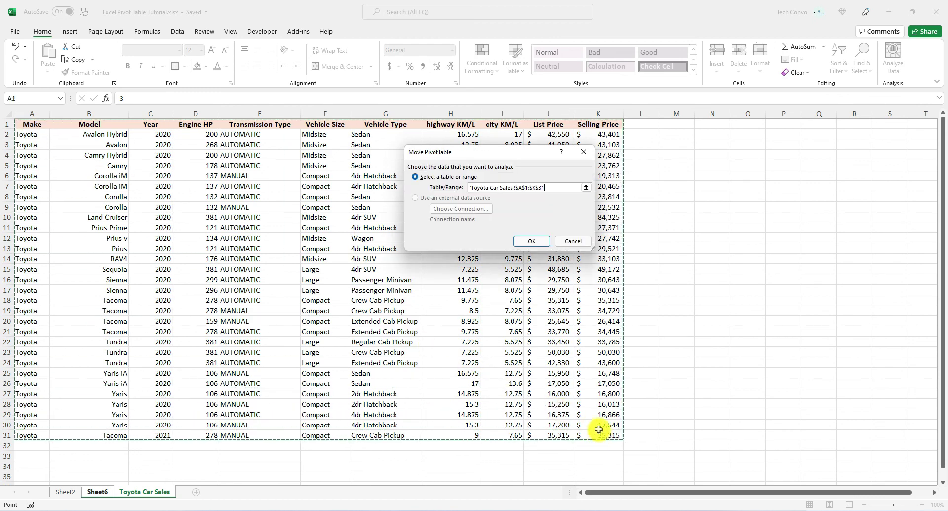
{"action": "left_click", "coordinate": [531, 242]}
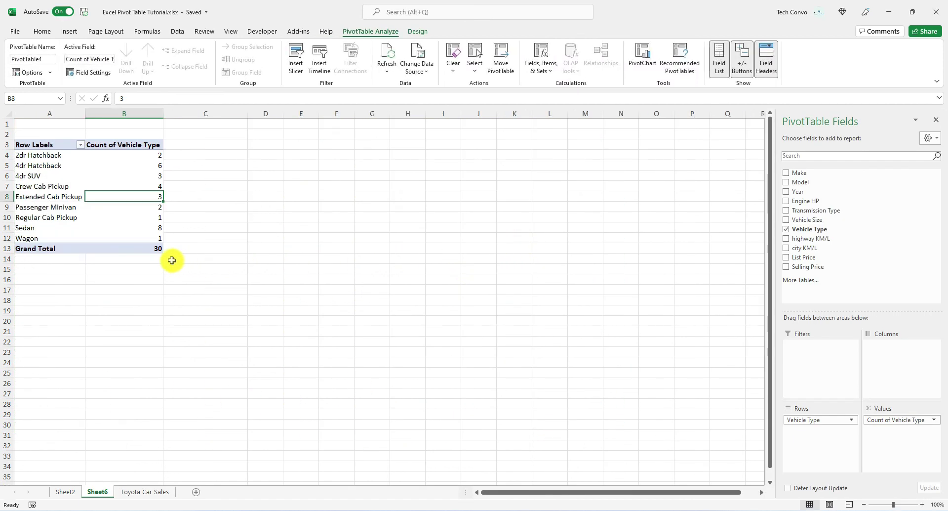
{"action": "left_click", "coordinate": [111, 251]}
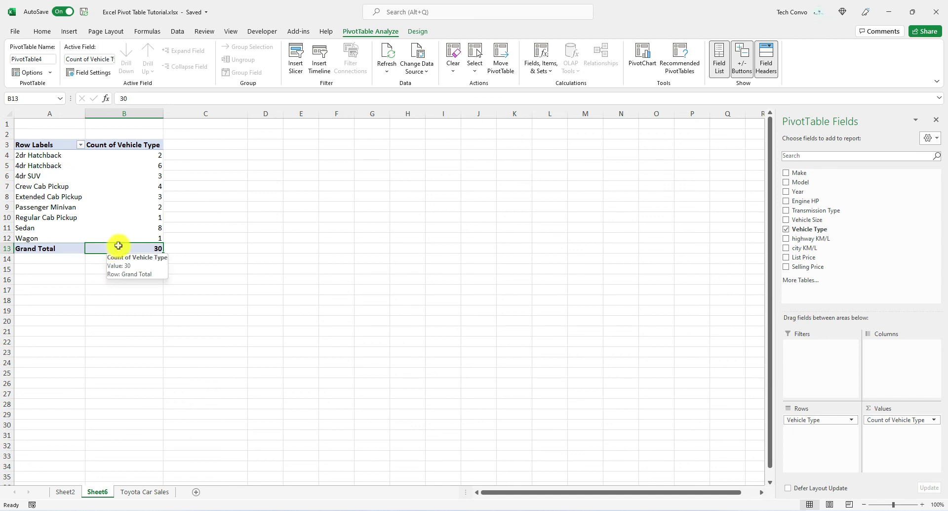
Format range A1:K31 on the Toyota Car Sales sheet as a table with headers, using an orange table style
{"action": "left_click", "coordinate": [141, 491]}
{"action": "left_click_drag", "start_coordinate": [29, 125], "coordinate": [593, 435]}
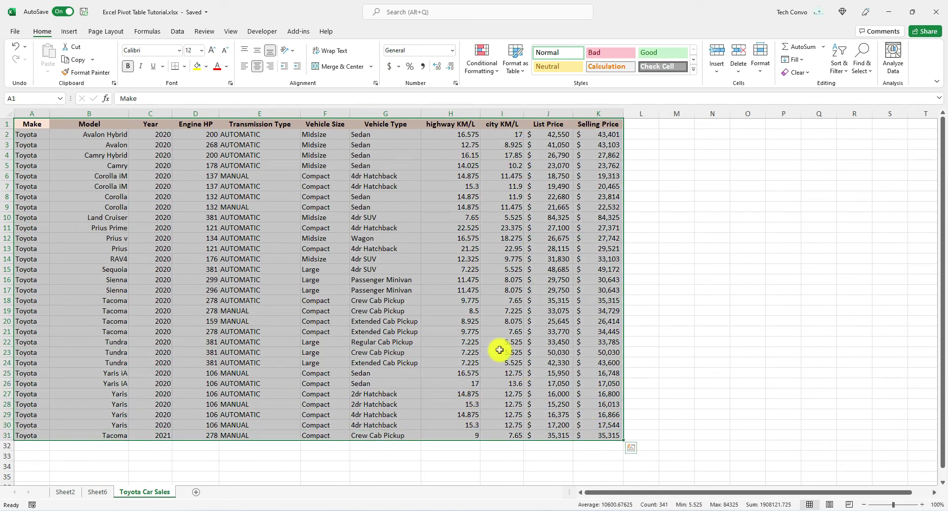
{"action": "left_click", "coordinate": [514, 54]}
{"action": "left_click", "coordinate": [583, 138]}
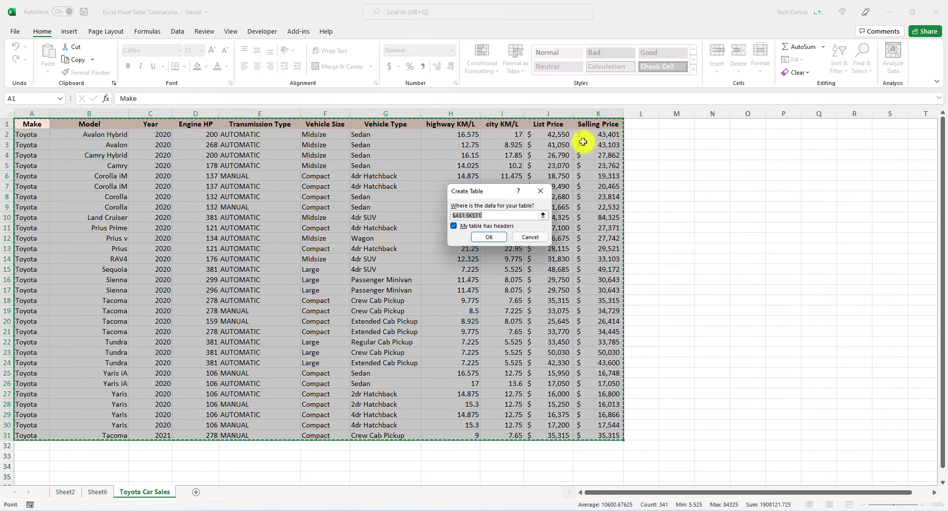
{"action": "left_click", "coordinate": [509, 236]}
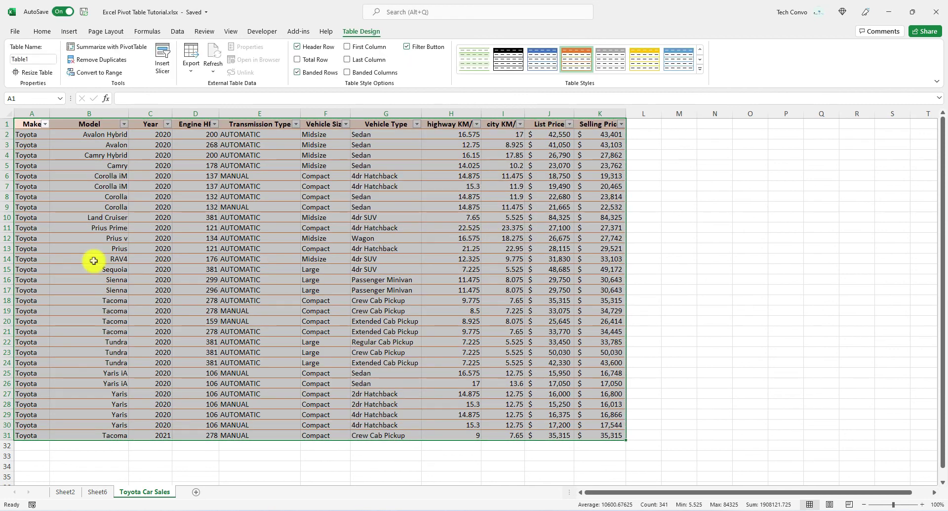